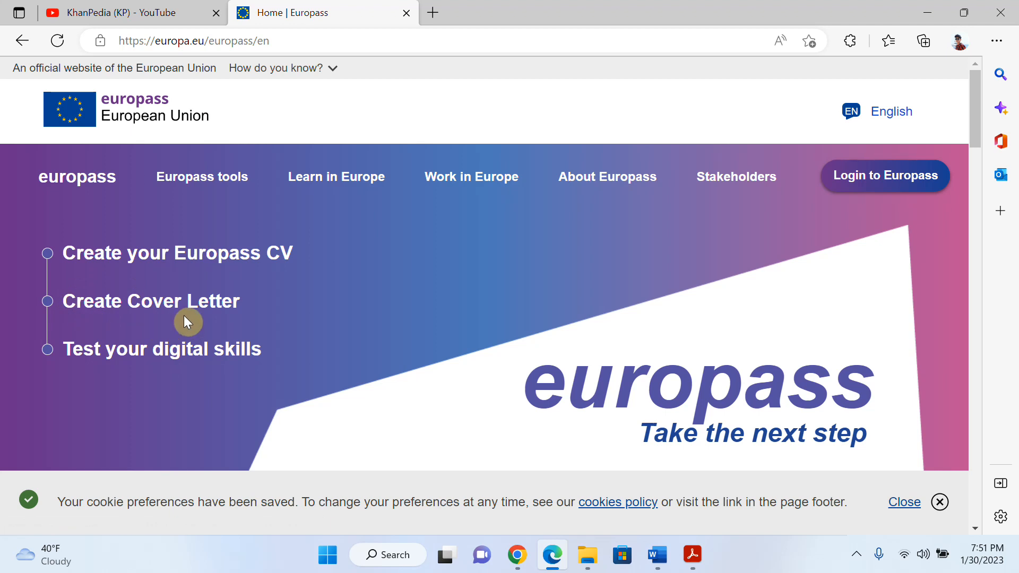
Start a new Europass cover letter from scratch, accepting only essential cookies.
left_click(154, 311)
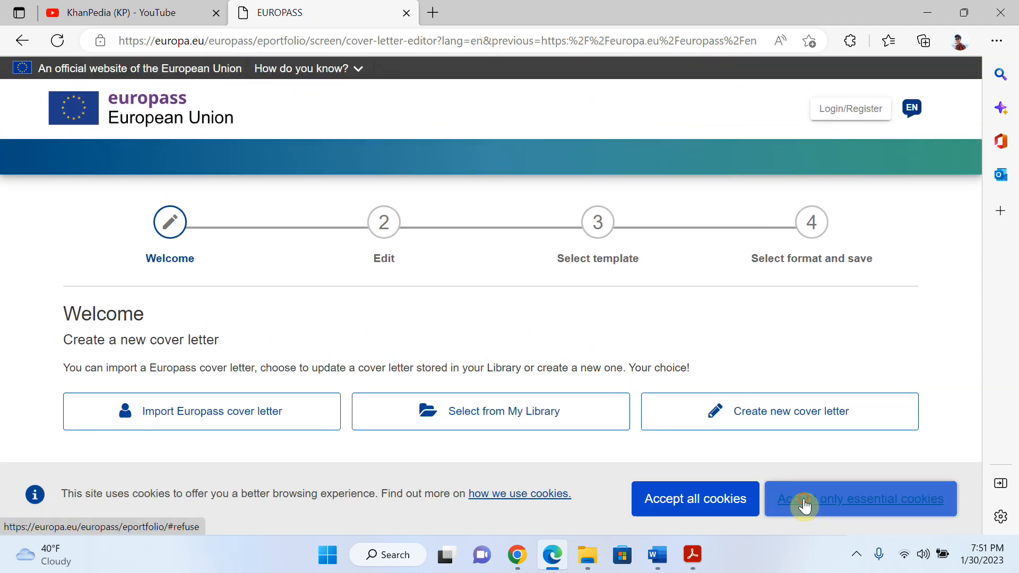
left_click(804, 504)
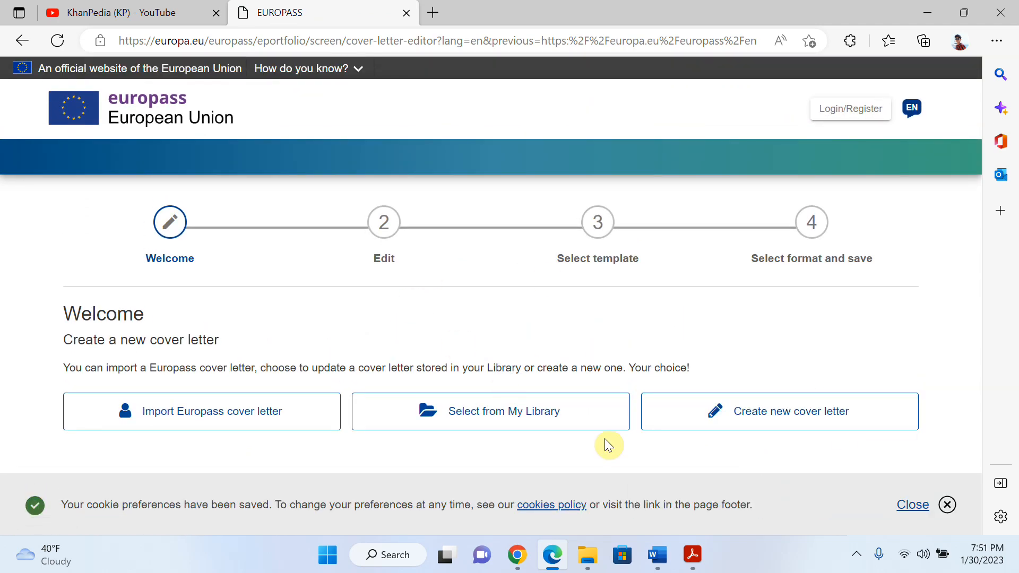
left_click(768, 411)
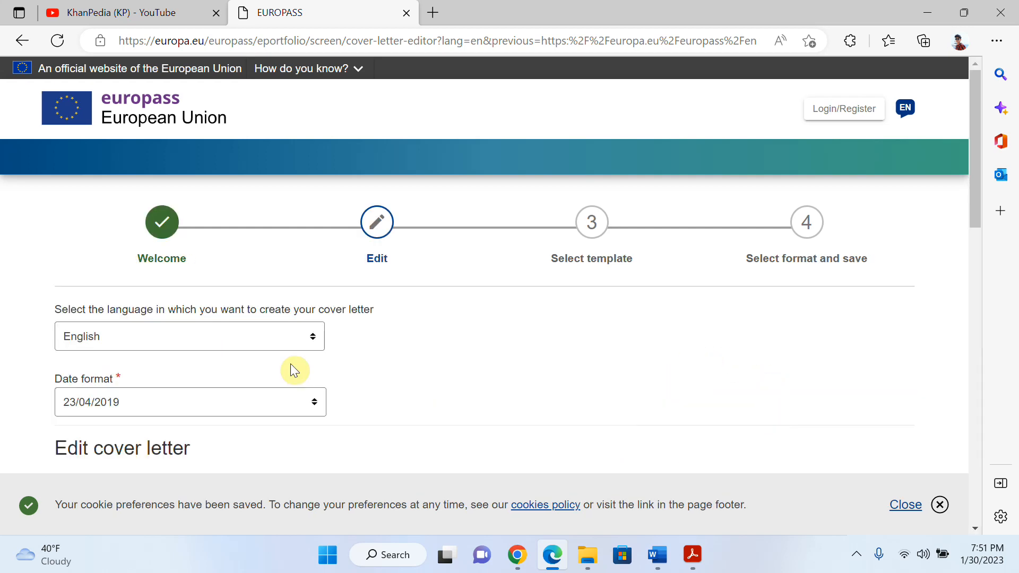
Fill the sender's name, address and contact fields from the first saved autofill entry that includes an e-mail and phone number.
scroll(291, 364, "down", 3)
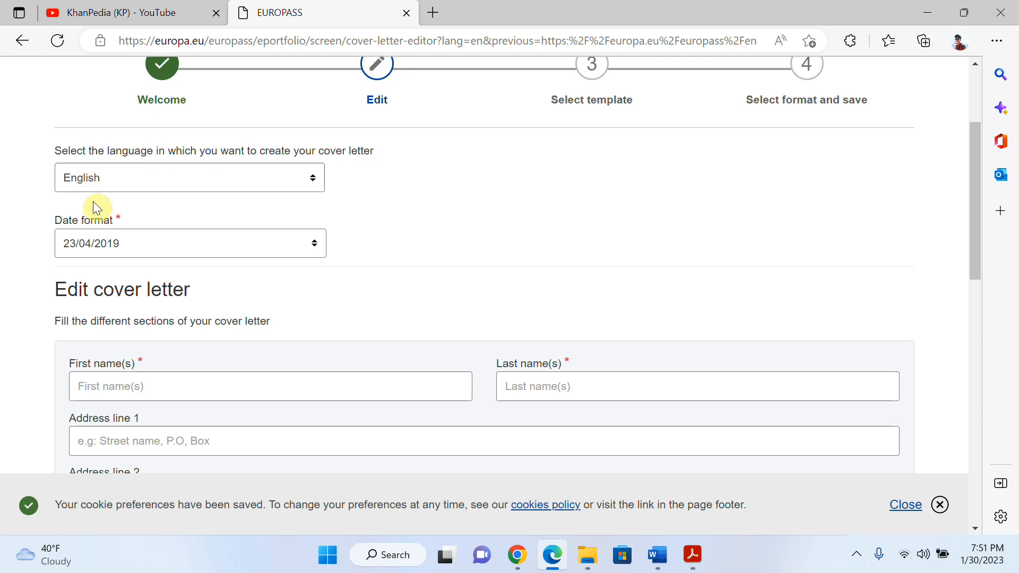
scroll(172, 185, "down", 2)
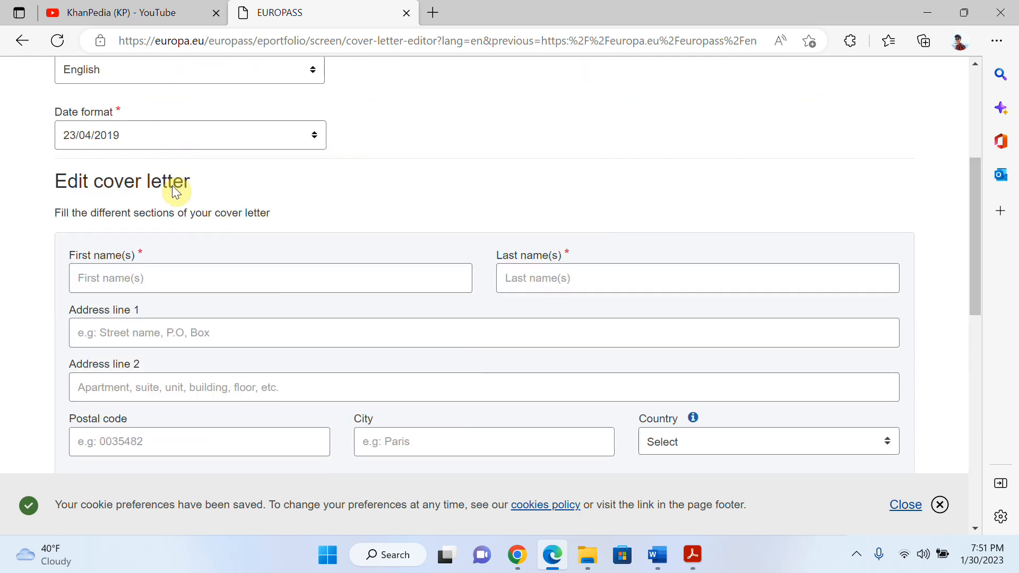
scroll(173, 265, "down", 1)
left_click(160, 221)
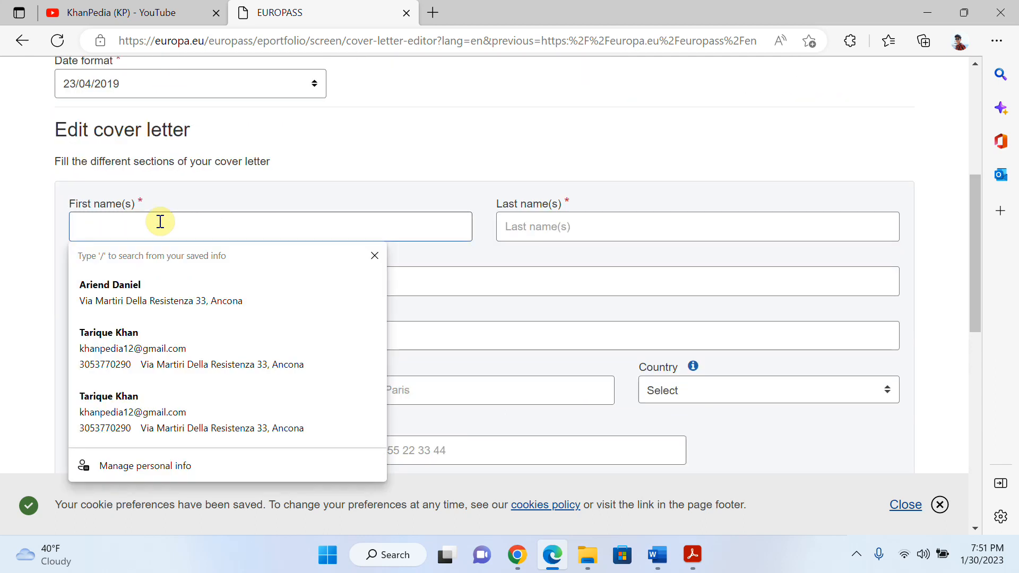
left_click(125, 330)
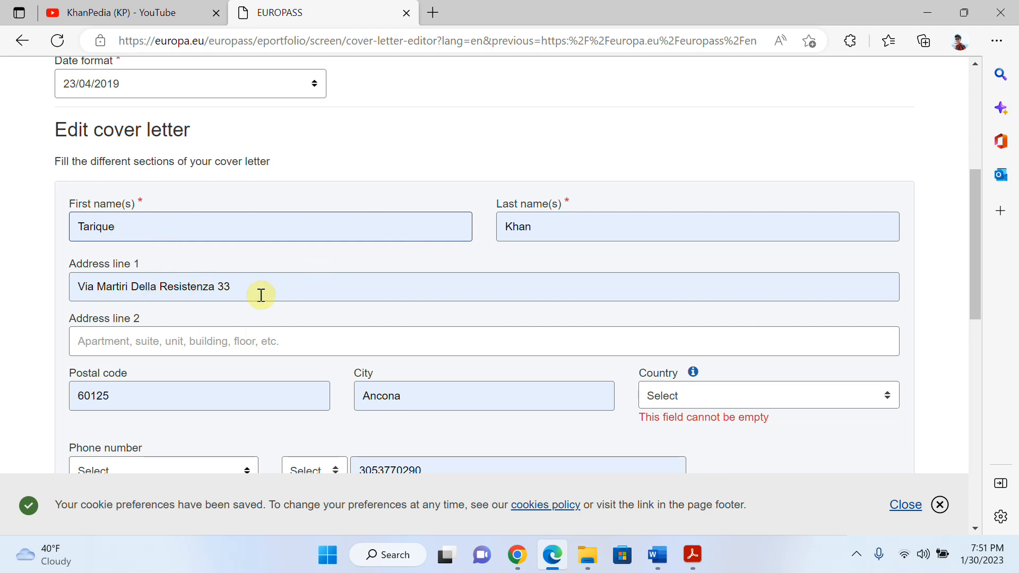
Set the sender's country to Italy.
scroll(261, 295, "down", 1)
left_click(676, 330)
type("ita")
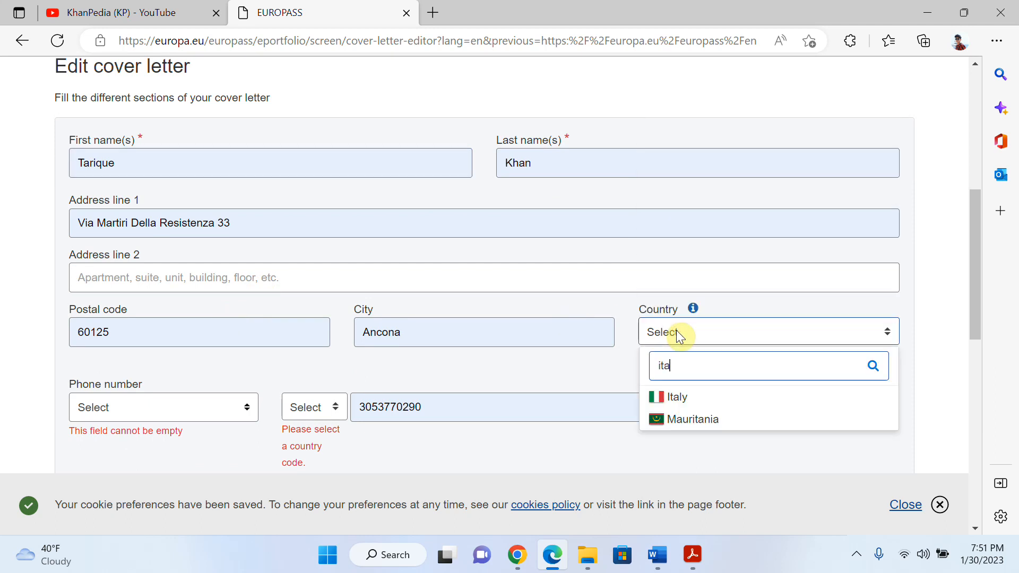
key("BackSpace")
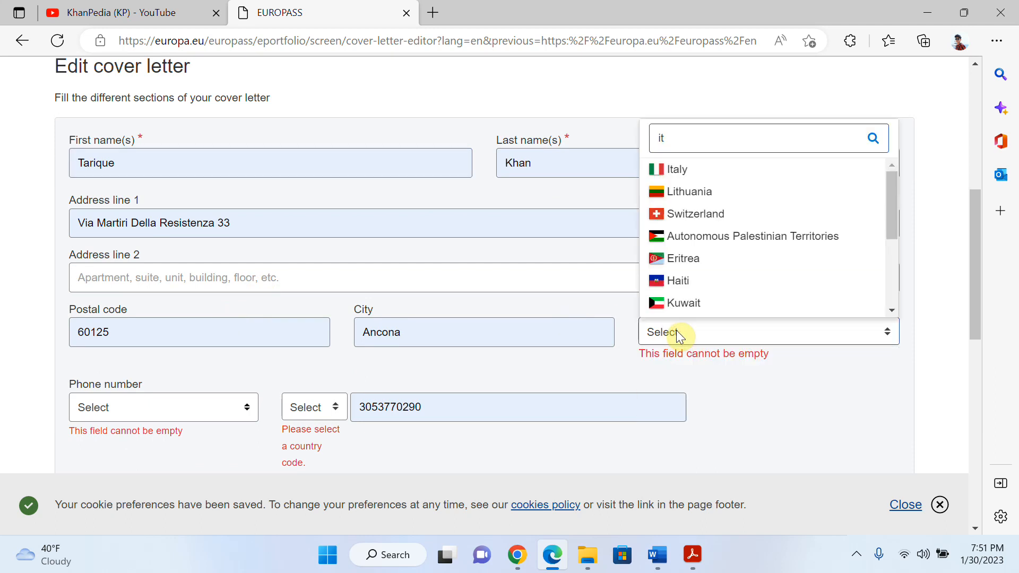
left_click(676, 169)
Set the sender's phone number type to Mobile and its country code to Italy +39.
left_click(202, 393)
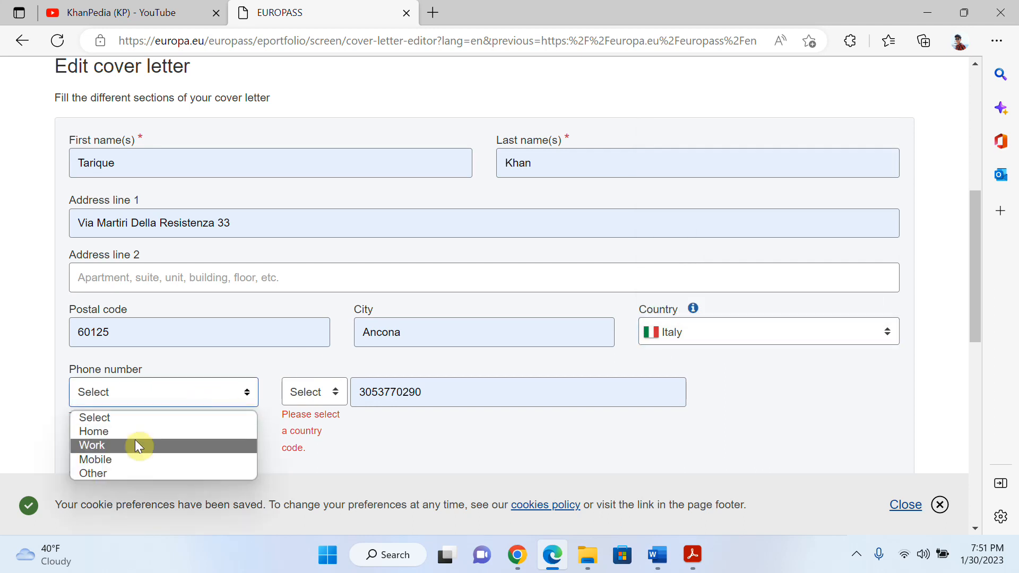
left_click(110, 459)
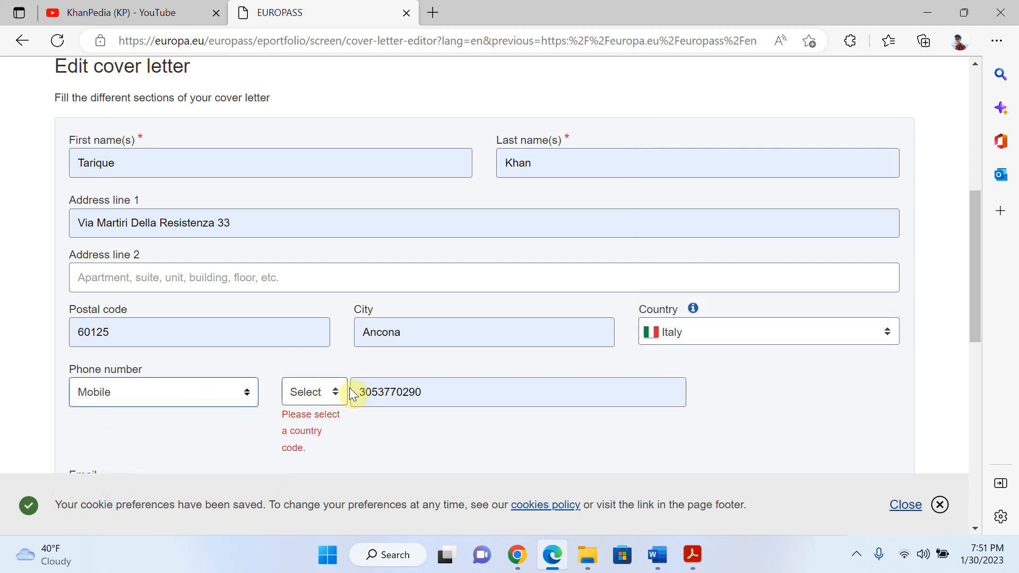
left_click(314, 392)
left_click(315, 393)
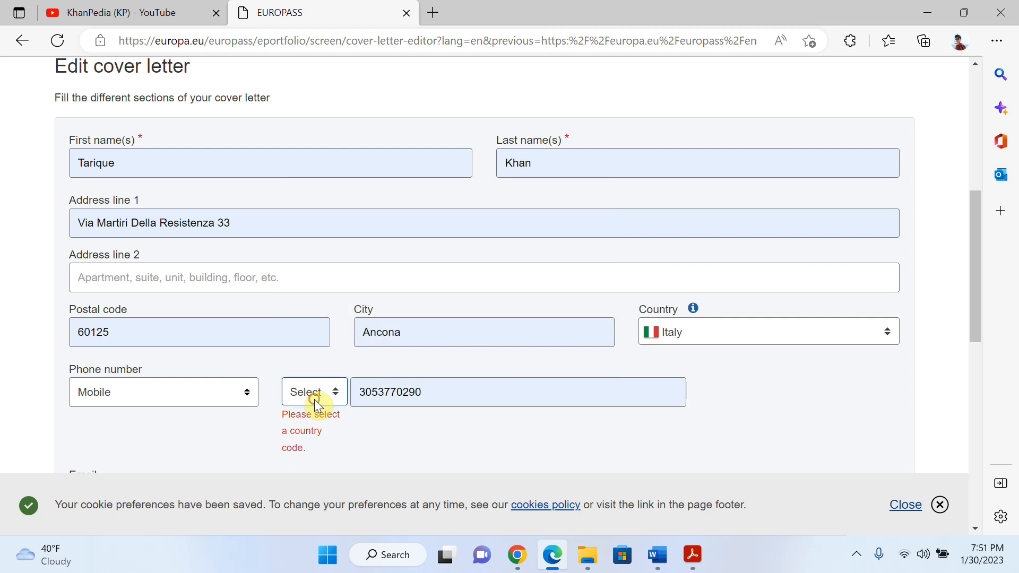
left_click(314, 398)
type("ita")
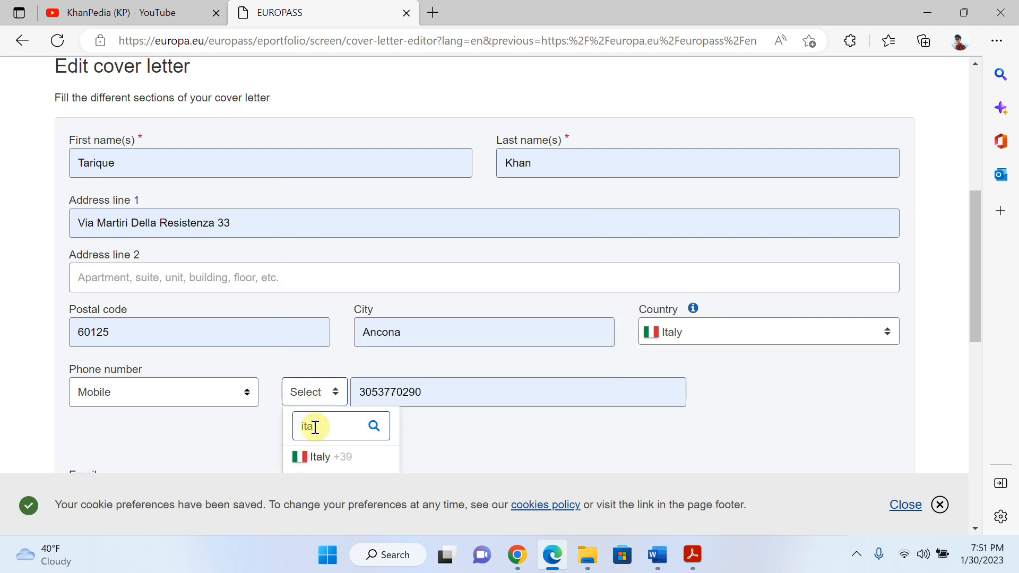
left_click(316, 456)
Check the sender's e-mail field and save the personal details section.
scroll(427, 399, "down", 2)
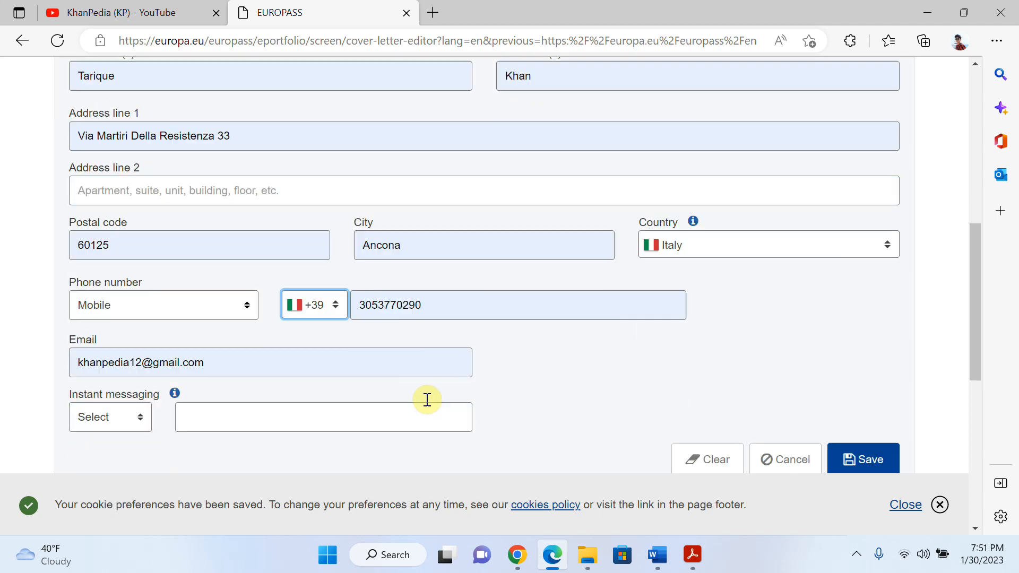
left_click(233, 354)
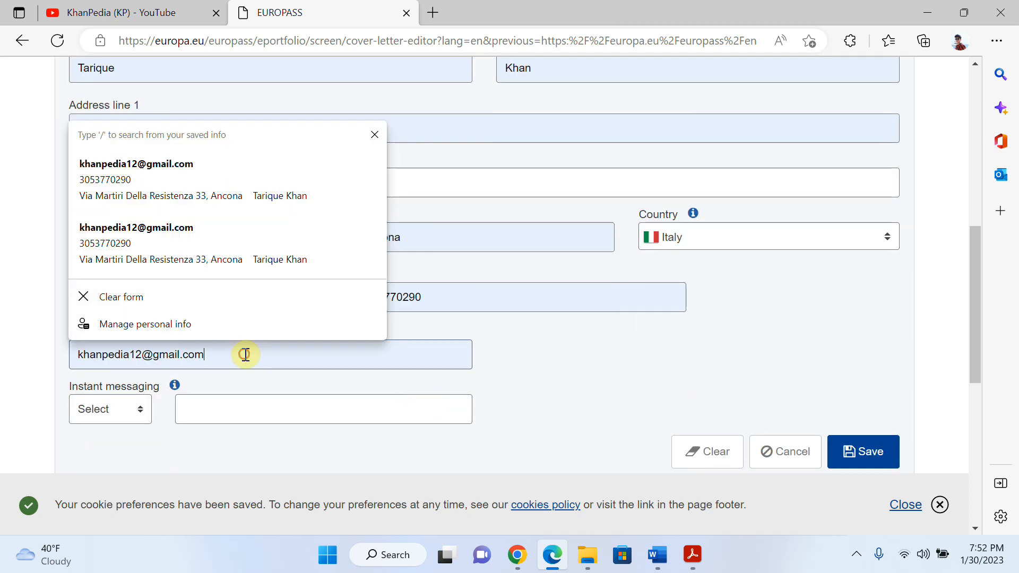
scroll(545, 354, "down", 2)
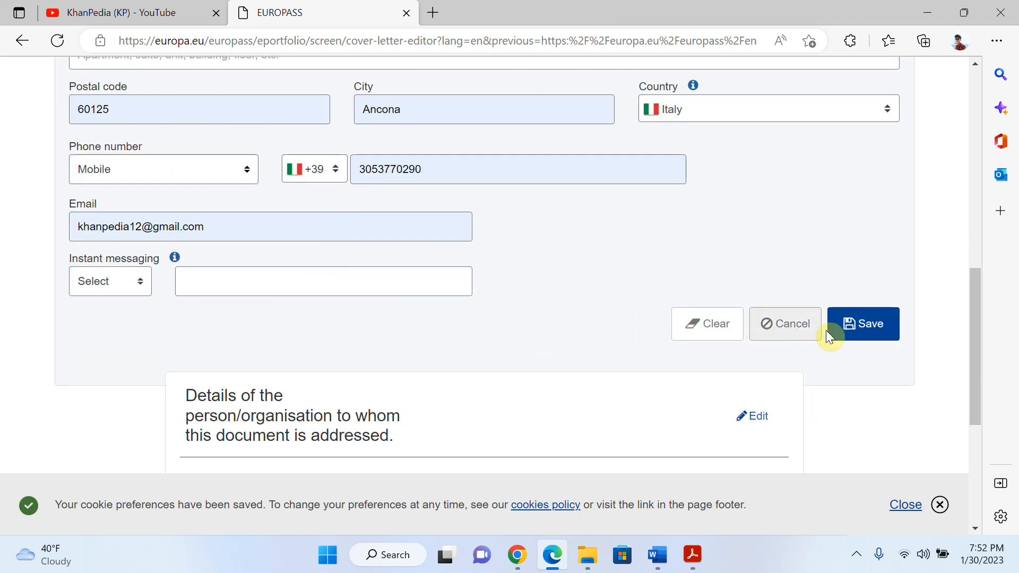
left_click(851, 324)
scroll(525, 239, "up", 7)
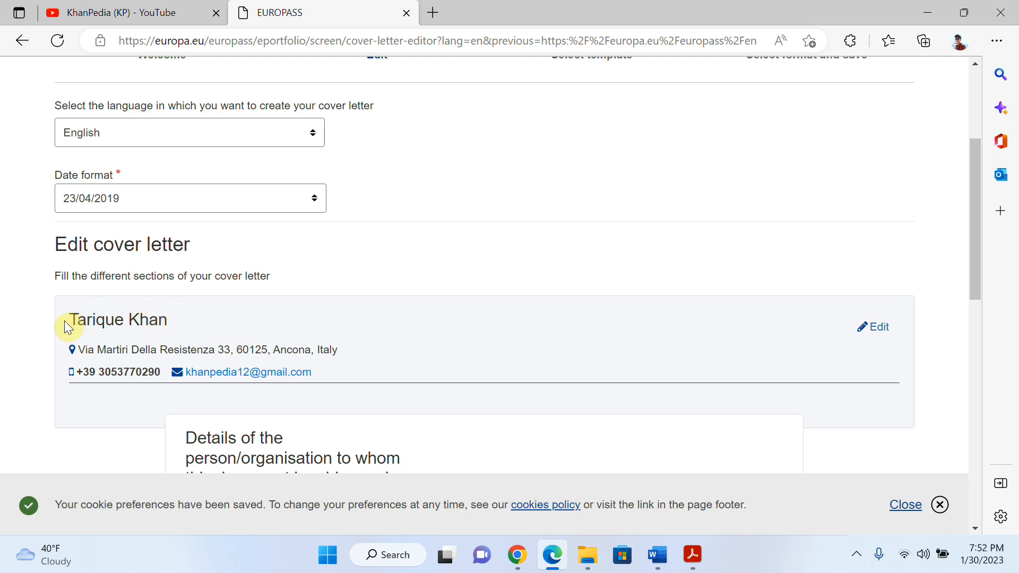
In the details of the person addressed, set the title to Dr. and enter the recipient's last and first names.
scroll(440, 343, "down", 3)
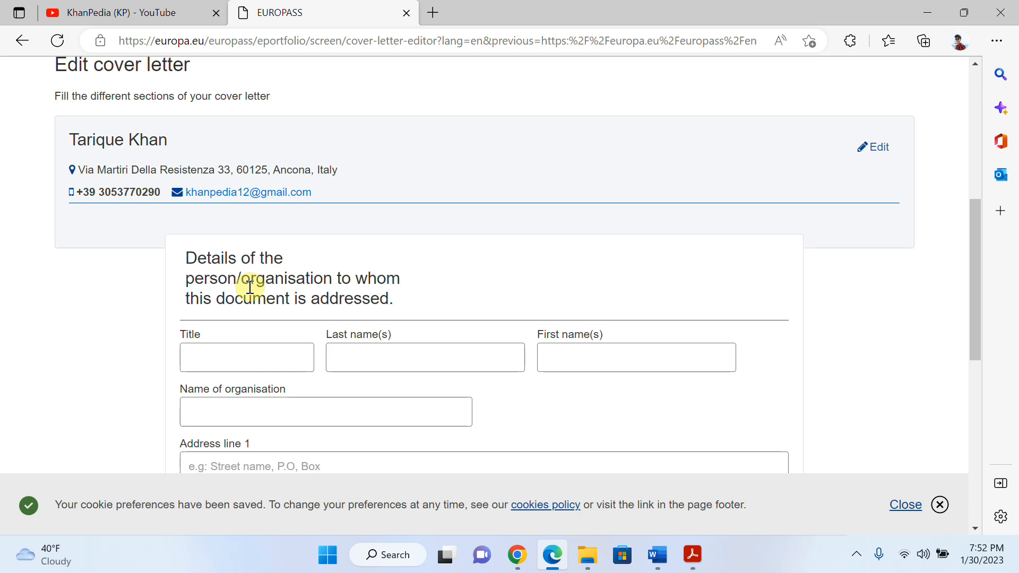
left_click(249, 347)
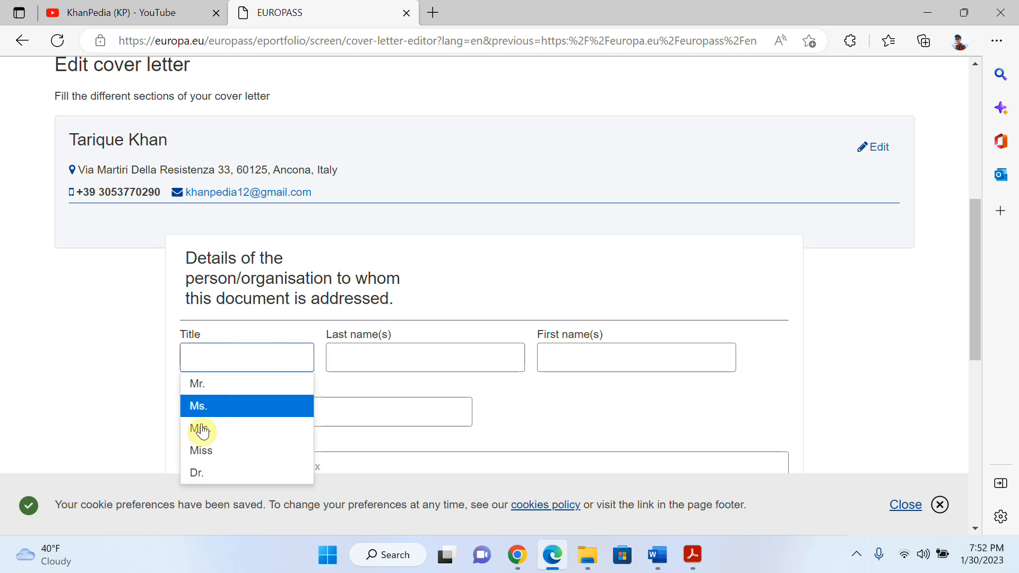
left_click(197, 472)
left_click(378, 350)
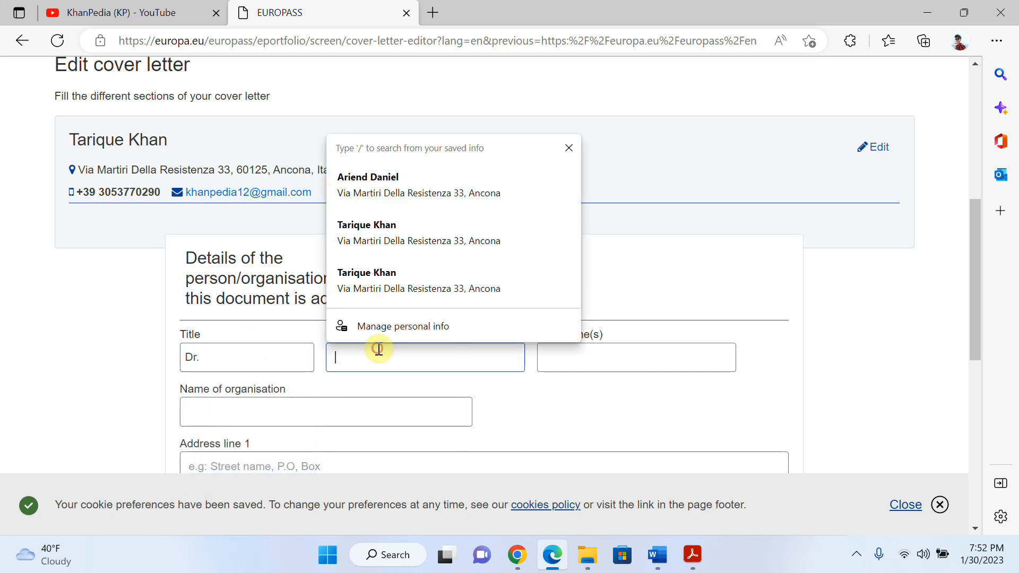
type("Devis")
key("Tab")
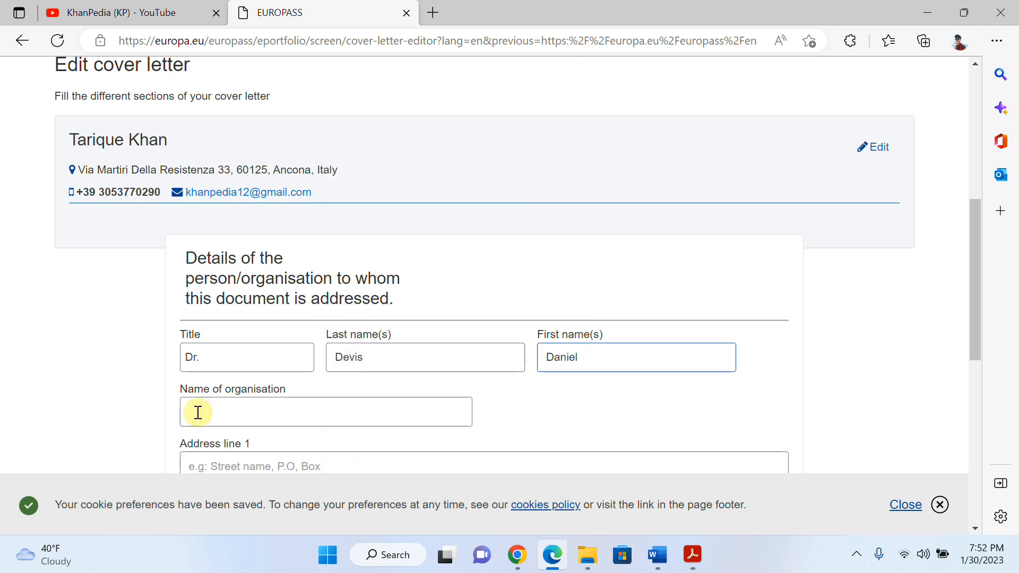
Enter Microsoft as the name of the recipient's organisation.
scroll(202, 416, "down", 2)
left_click(251, 320)
type("Microsoft")
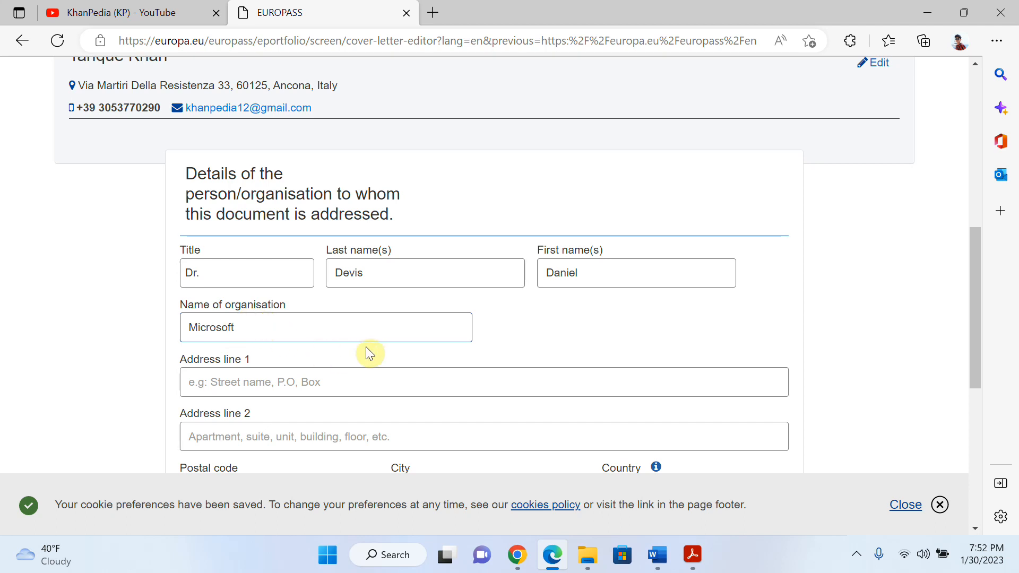
left_click(521, 336)
scroll(343, 361, "down", 1)
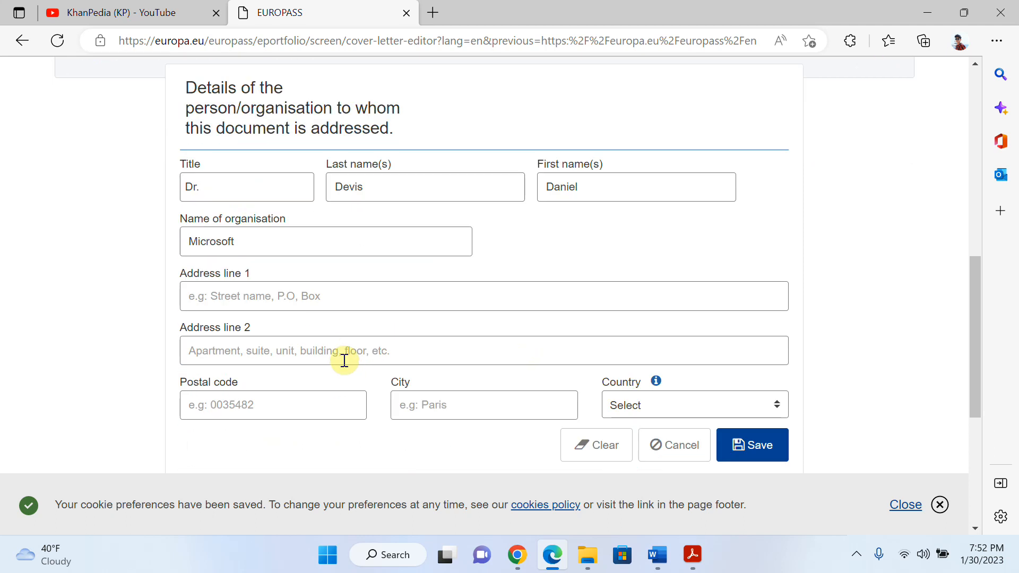
scroll(320, 311, "down", 1)
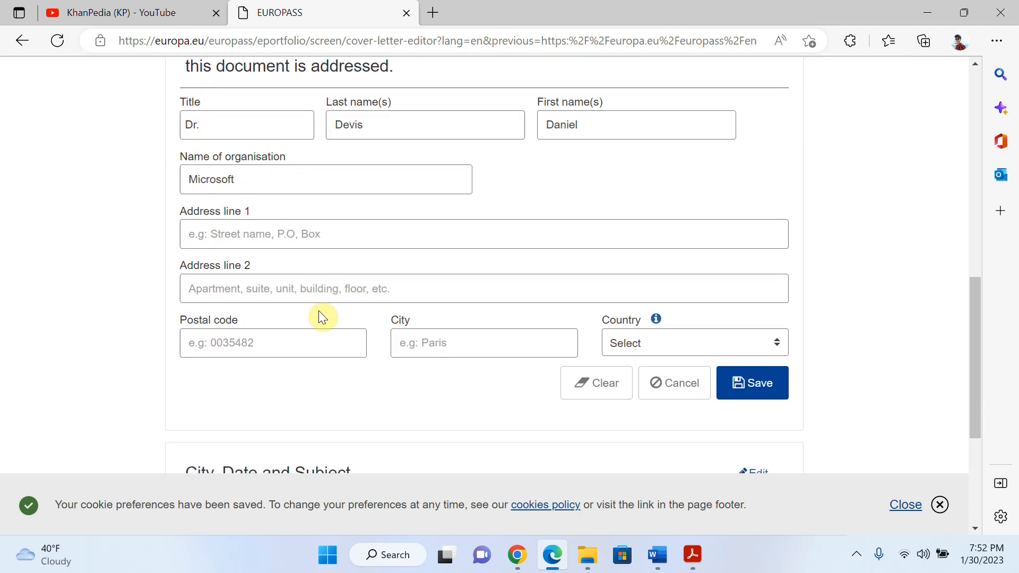
Enter the recipient organisation's city and state in the first address line.
left_click(293, 226)
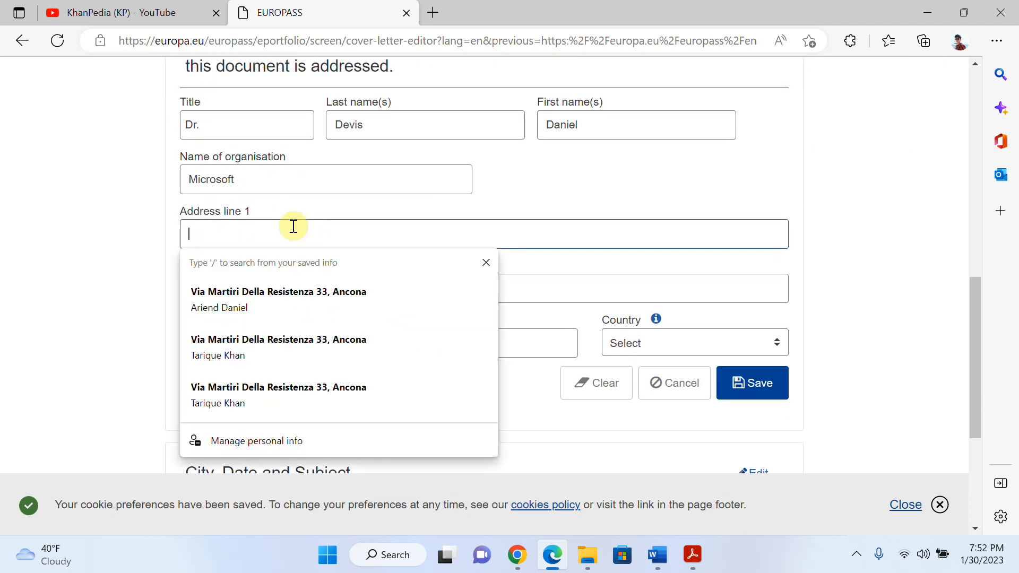
type("TE")
type("ex")
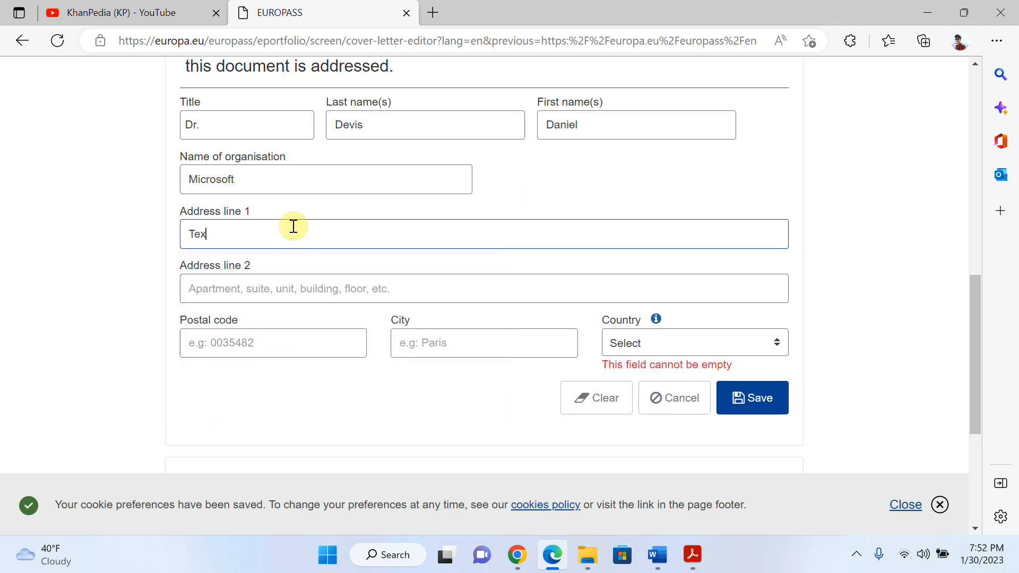
type("a")
key("BackSpace")
key("BackSpace")
key("BackSpace")
key("BackSpace")
type("Austin, Texas")
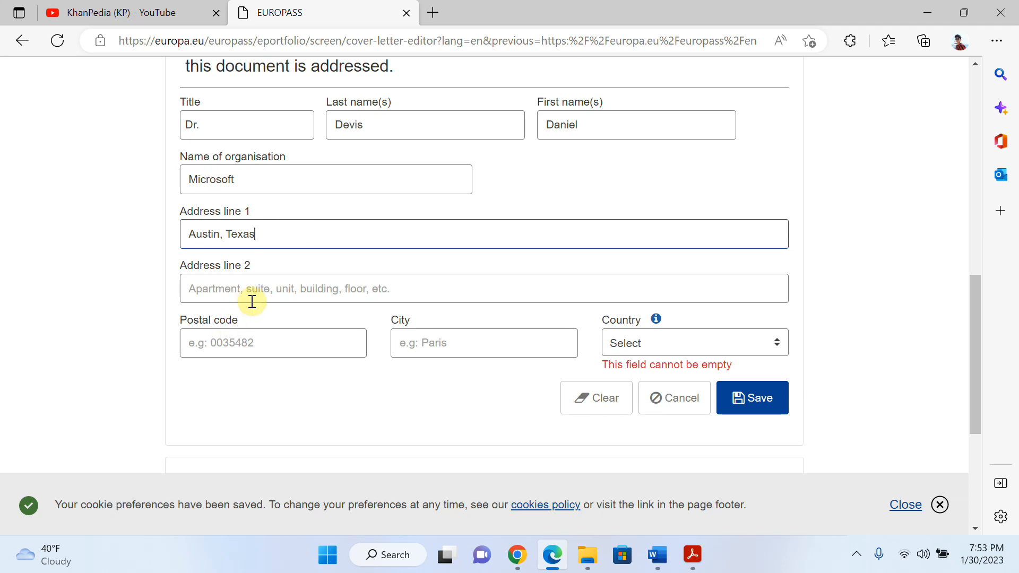
left_click(255, 348)
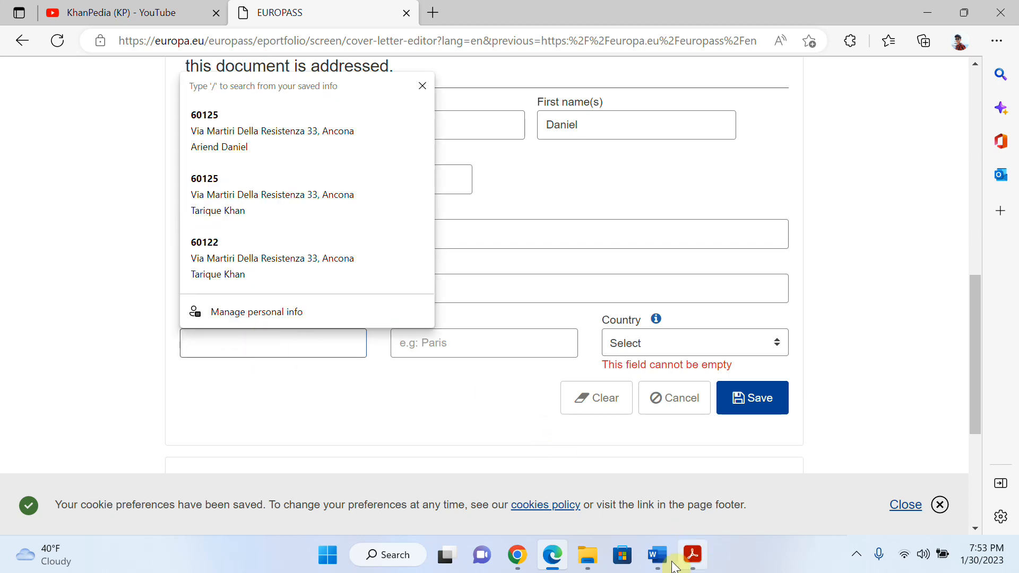
left_click(692, 555)
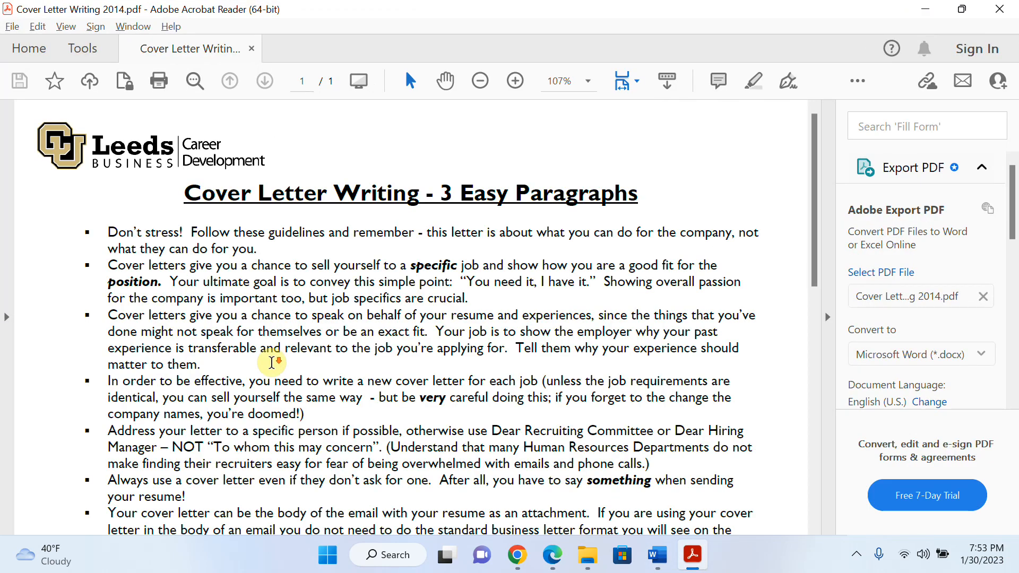
scroll(271, 363, "down", 3)
left_click(692, 554)
Copy the recipient's postal code from the sample letter in Word into the form's postal code field.
left_click(666, 564)
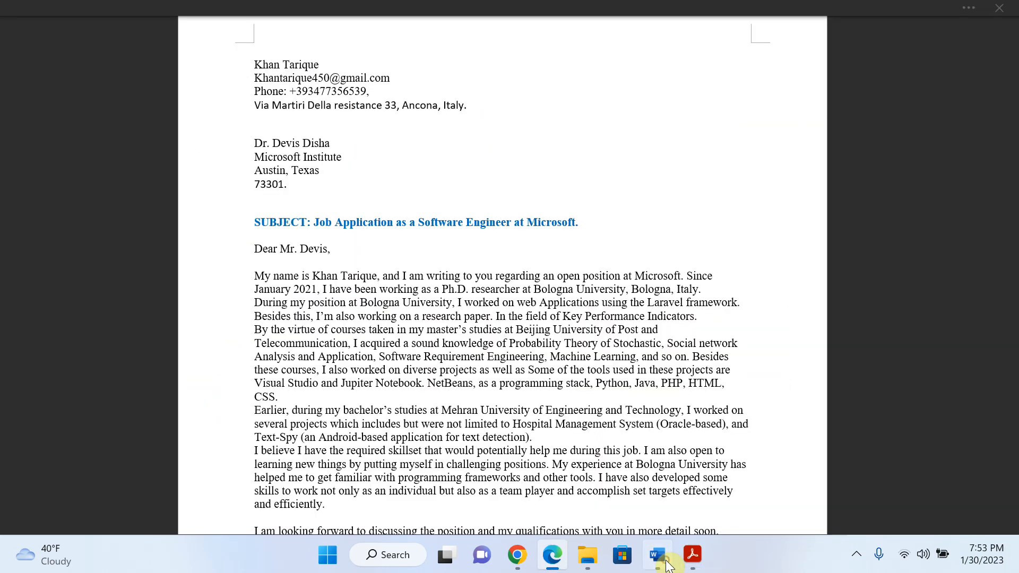
left_click_drag(257, 183, 285, 185)
key("ctrl+c")
key("alt+Tab")
left_click(205, 335)
key("ctrl+v")
Enter Texas as the recipient's city.
left_click(435, 334)
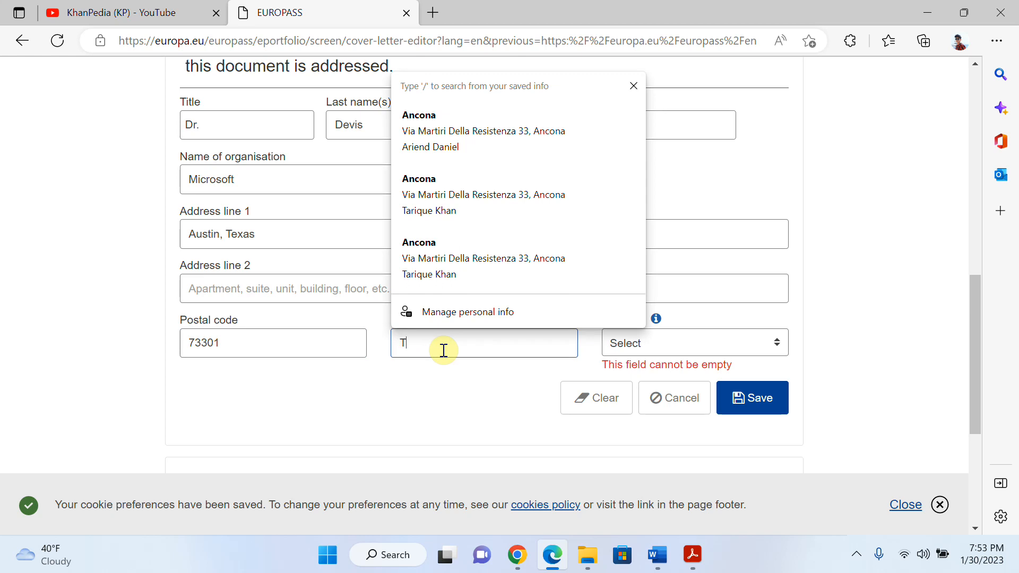
type("Texas")
key("Tab")
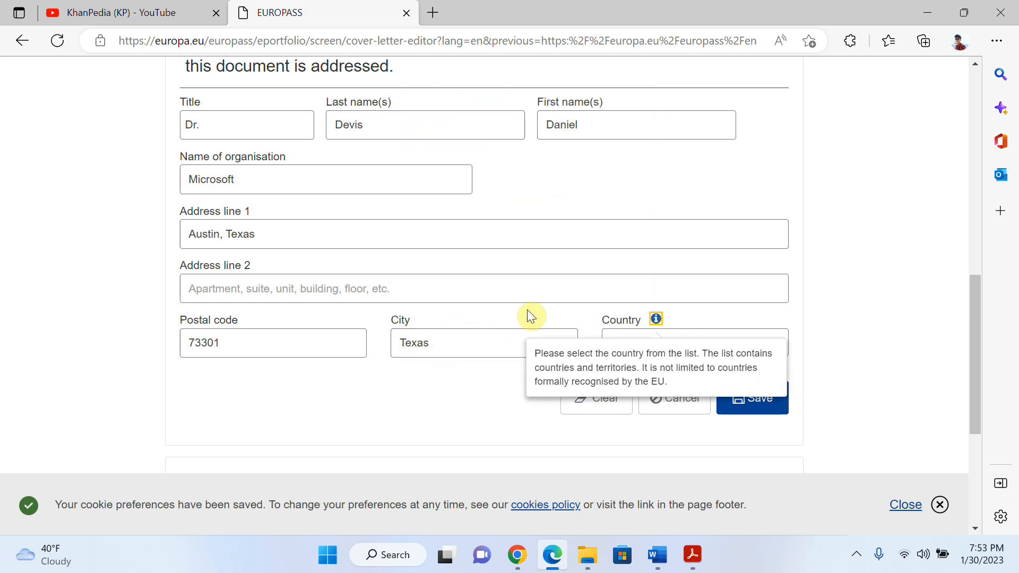
Set the recipient's country to United States and save the recipient's details.
left_click(630, 340)
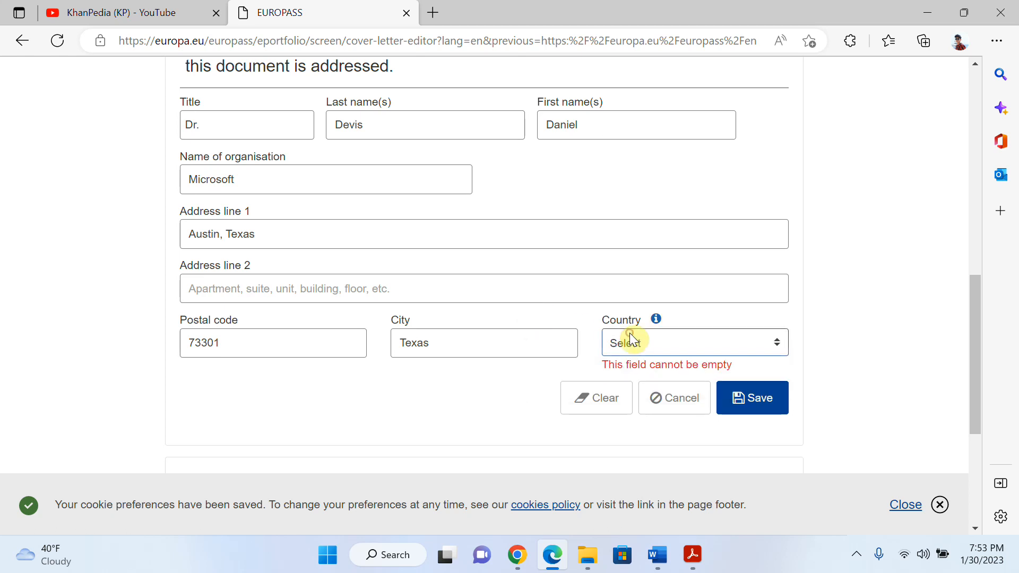
left_click(632, 340)
type("uni")
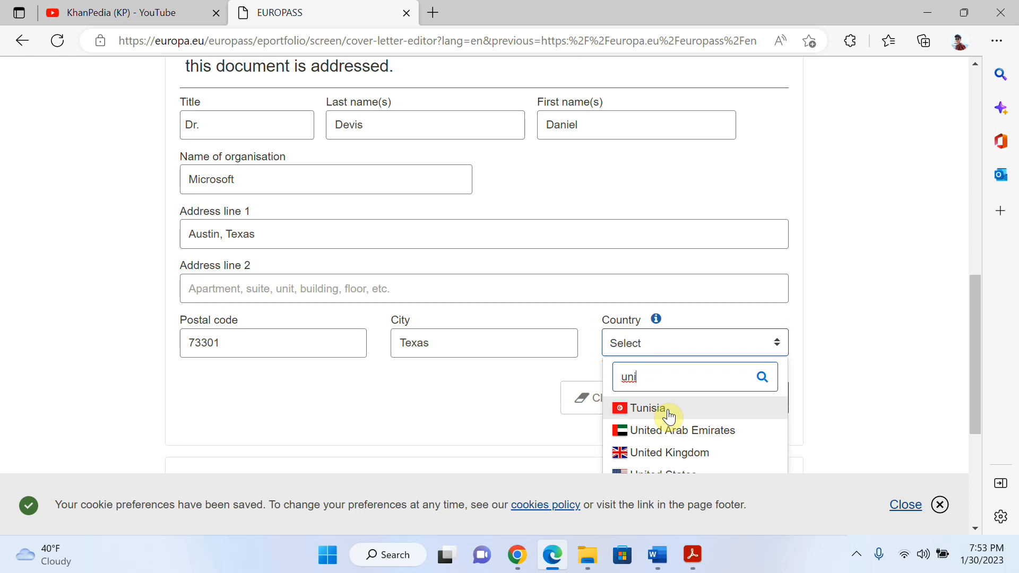
scroll(659, 416, "down", 1)
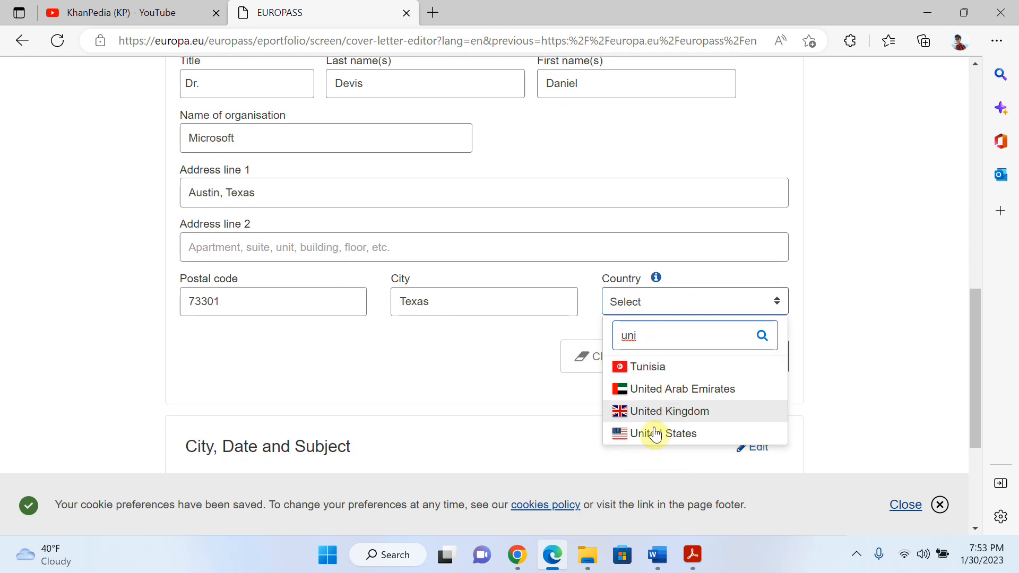
left_click(656, 443)
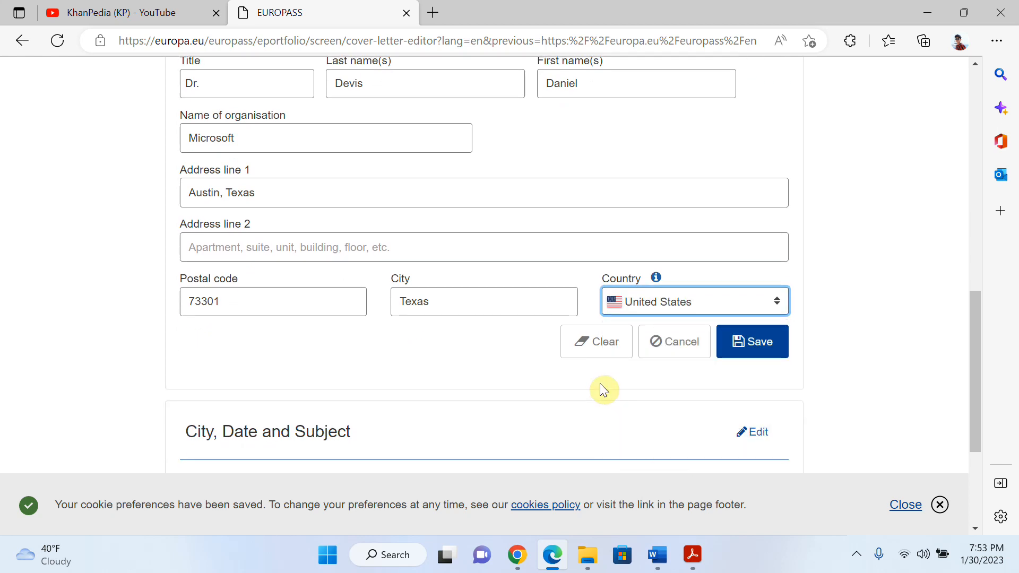
left_click(756, 346)
Copy the subject "Job Application as a Software Engineer at Microsoft" from the sample letter in Word into the form's subject field and save that section.
scroll(462, 345, "up", 2)
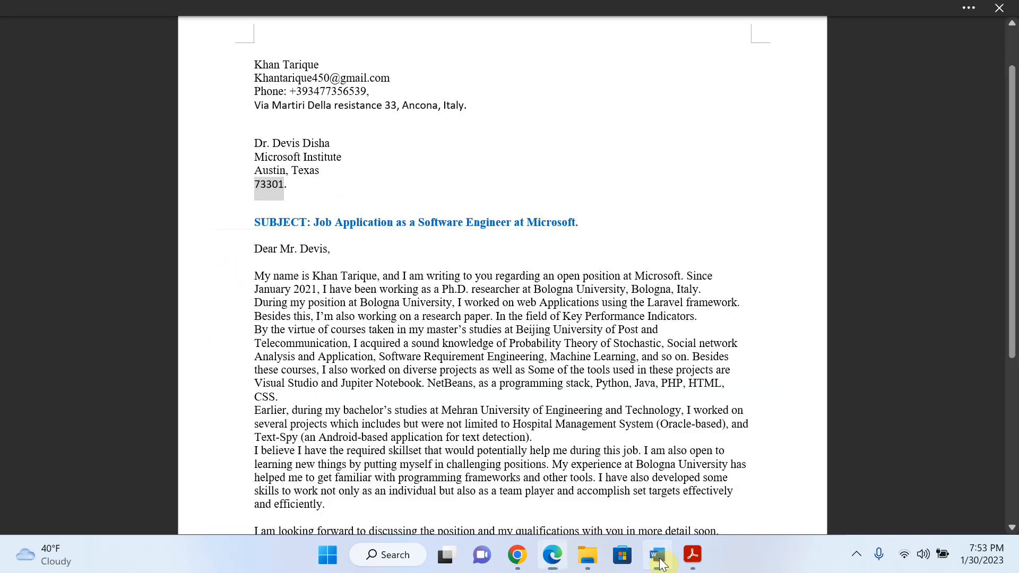
left_click(658, 555)
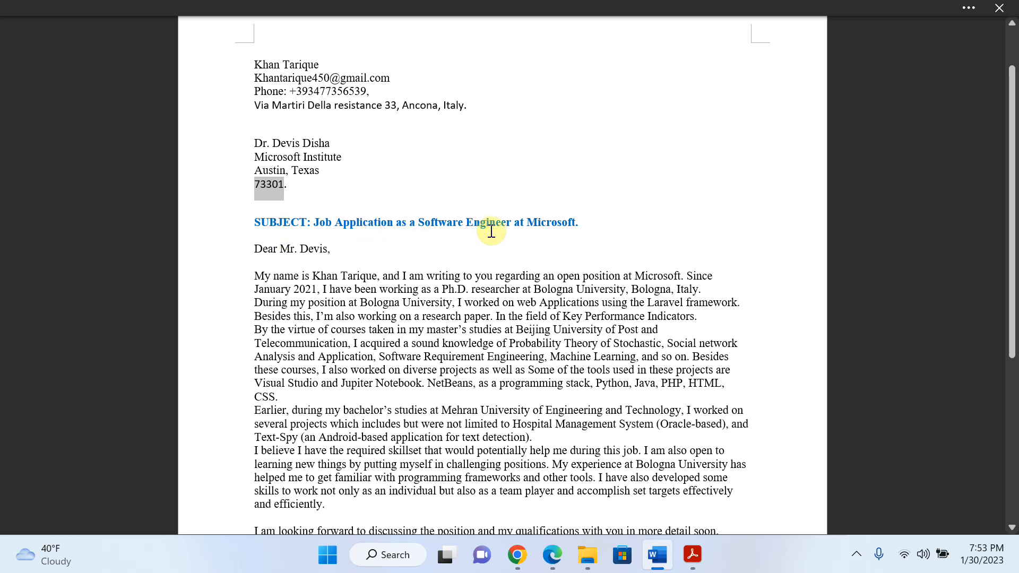
left_click_drag(313, 222, 564, 227)
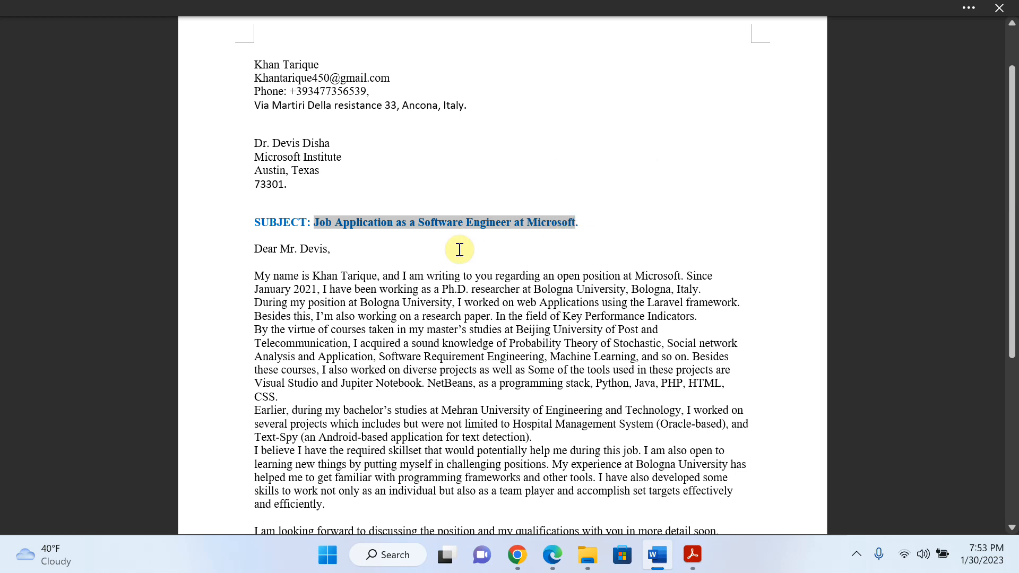
key("alt+Tab")
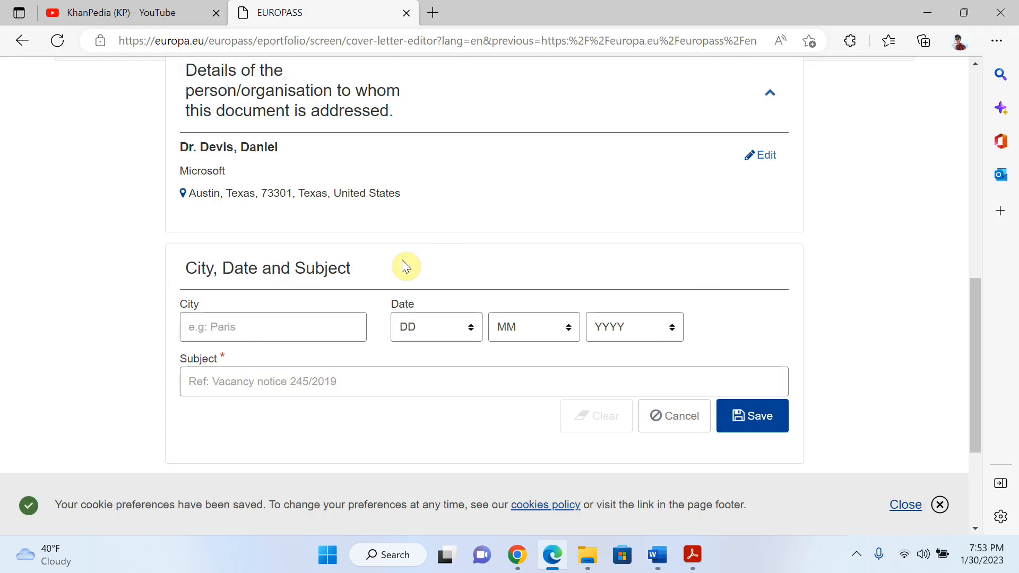
left_click(278, 381)
key("ctrl+v")
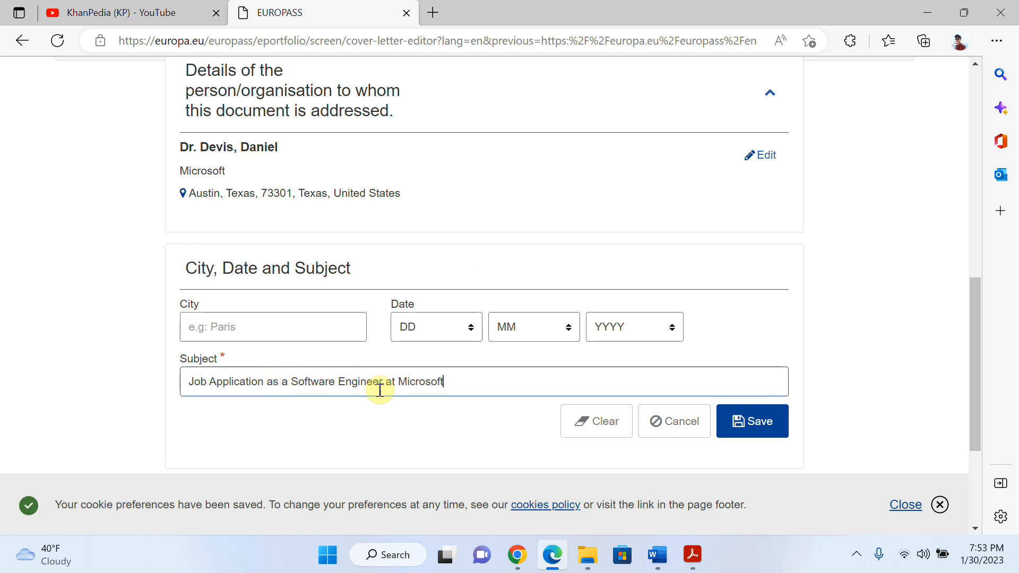
left_click(729, 421)
Check the greeting in the Word sample letter and enter "Dear Mr" as the opening salutation in the Europass form.
scroll(549, 370, "down", 4)
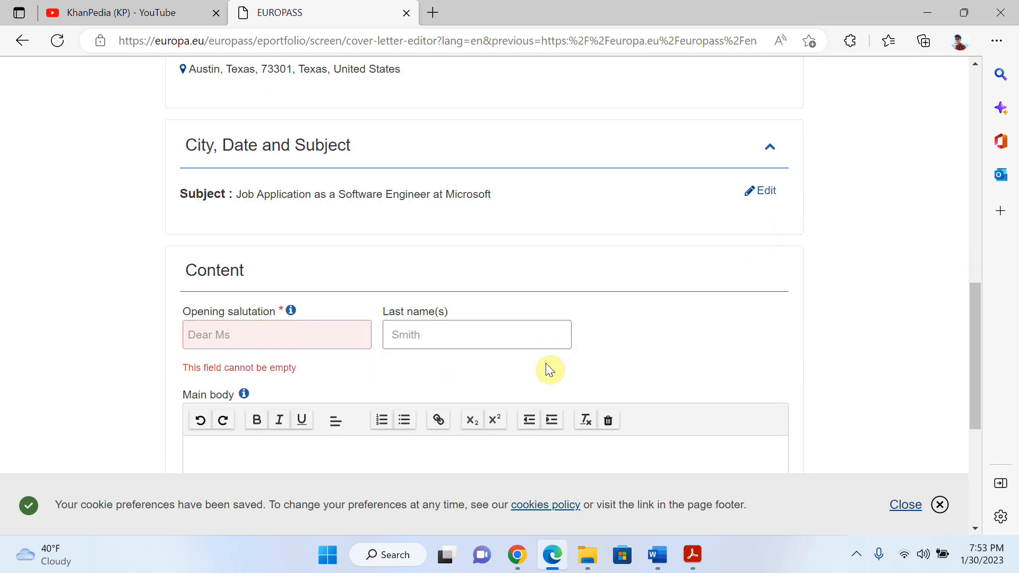
key("alt+Tab")
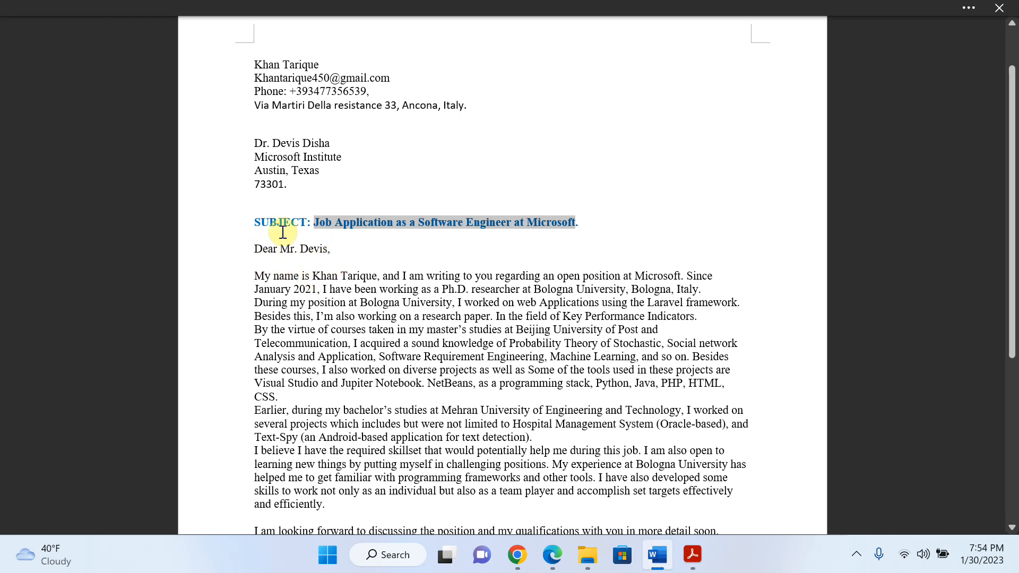
left_click(269, 264)
key("alt+Tab")
left_click(226, 233)
type("Dear")
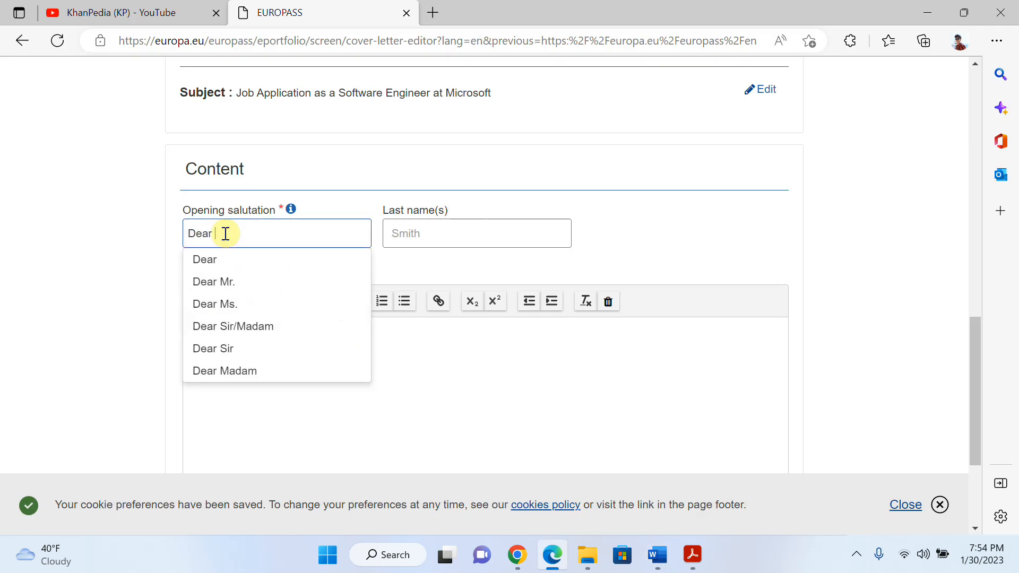
type("r")
Check the recipient's saved details and enter the recipient's name in the last name field beside the salutation.
scroll(226, 234, "up", 5)
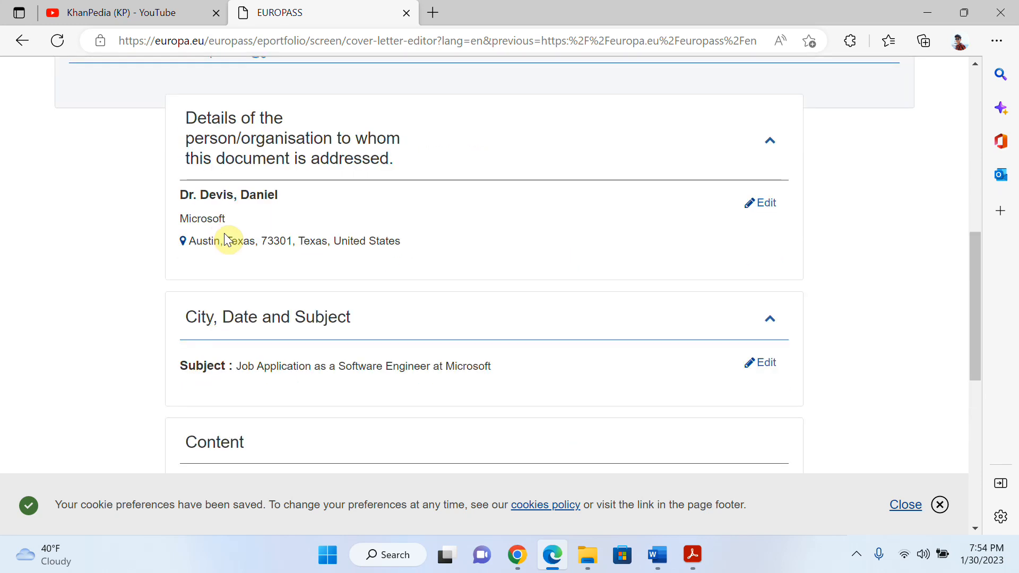
scroll(224, 233, "up", 3)
scroll(224, 234, "down", 5)
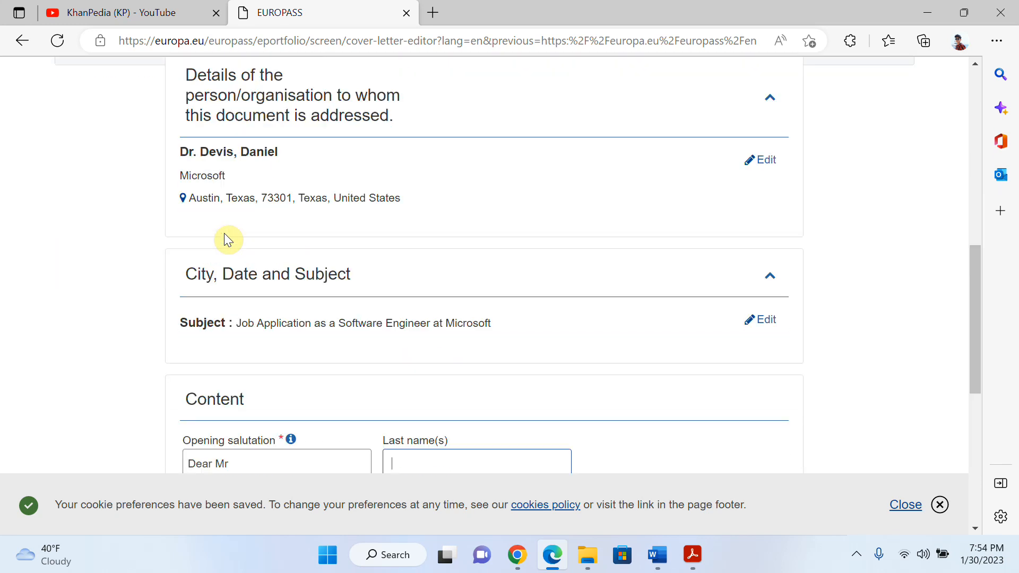
scroll(224, 234, "down", 3)
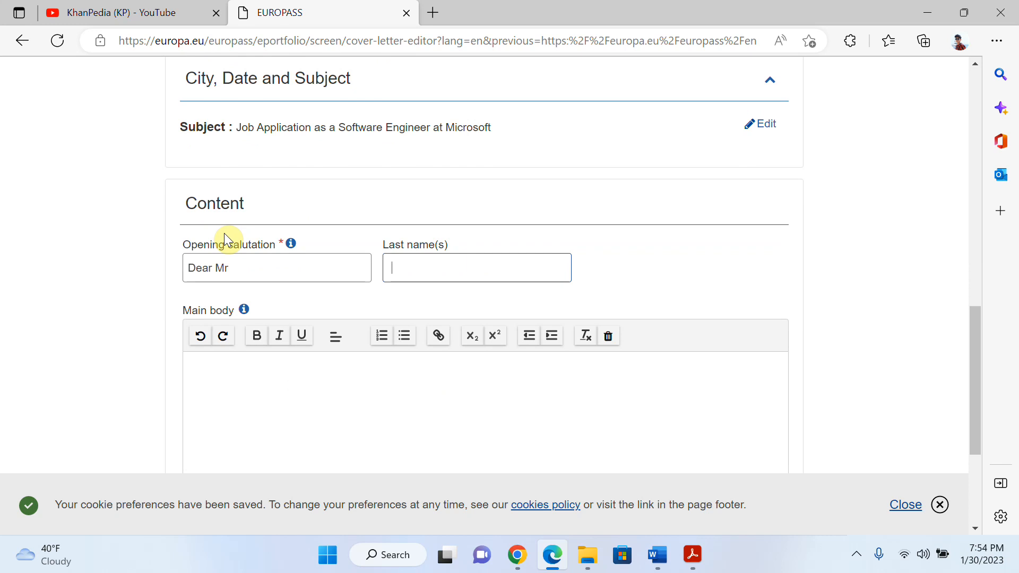
type("el")
Copy the letter's body text, from the introduction through the closing thanks, from the Word sample into the form's main body.
scroll(225, 236, "down", 2)
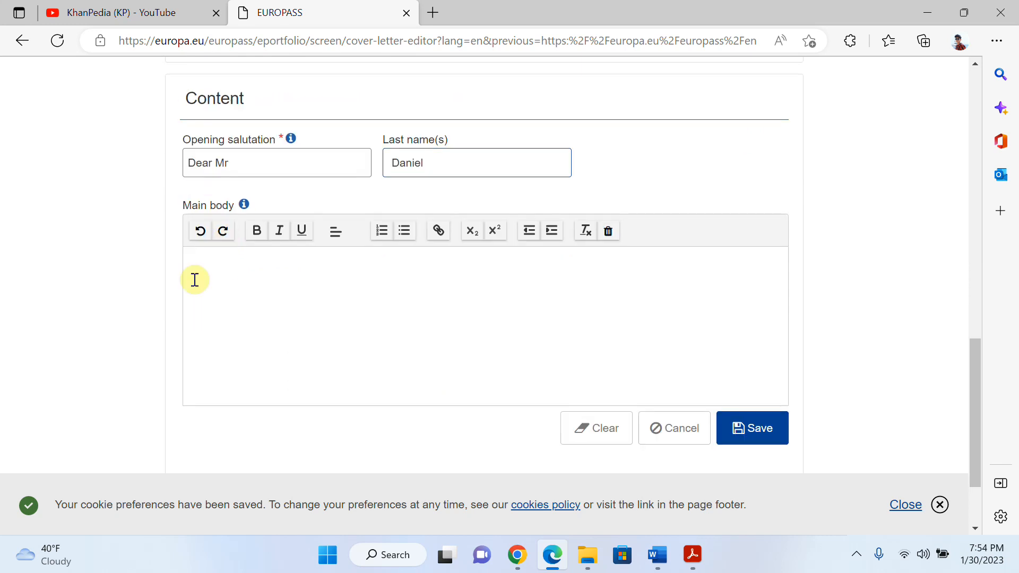
left_click(278, 291)
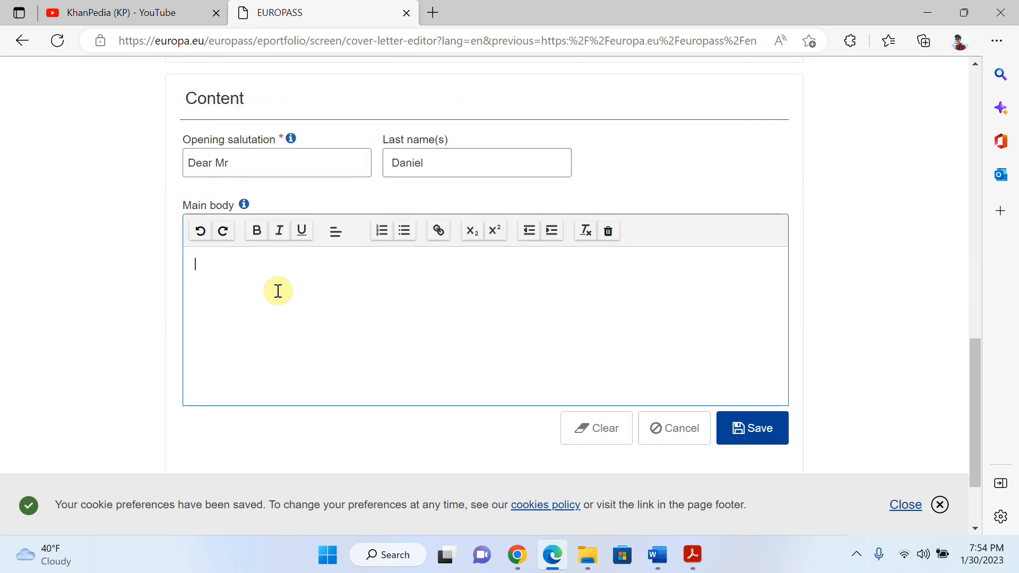
key("alt+Tab")
scroll(448, 292, "down", 3)
scroll(449, 291, "up", 2)
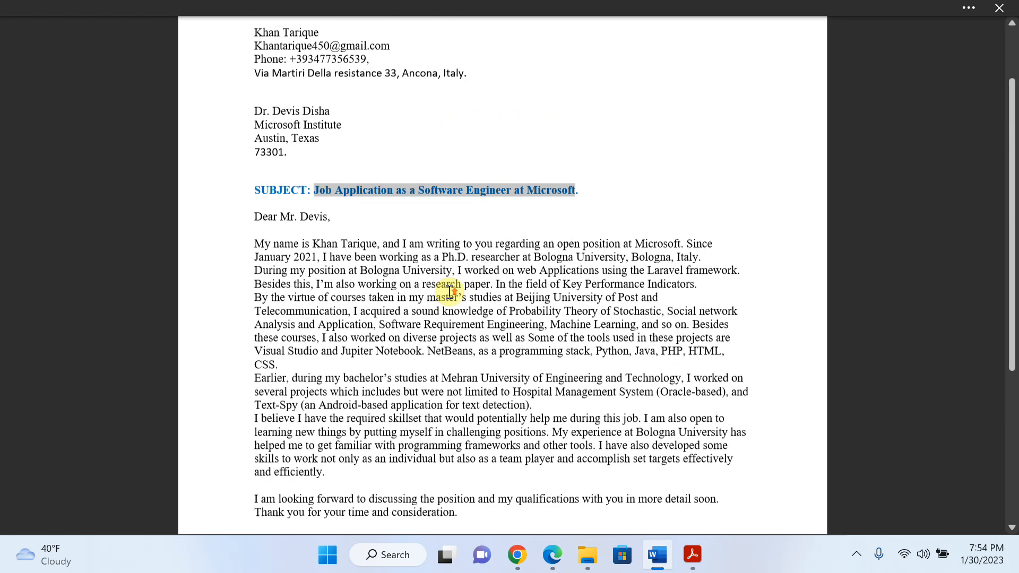
scroll(256, 253, "down", 1)
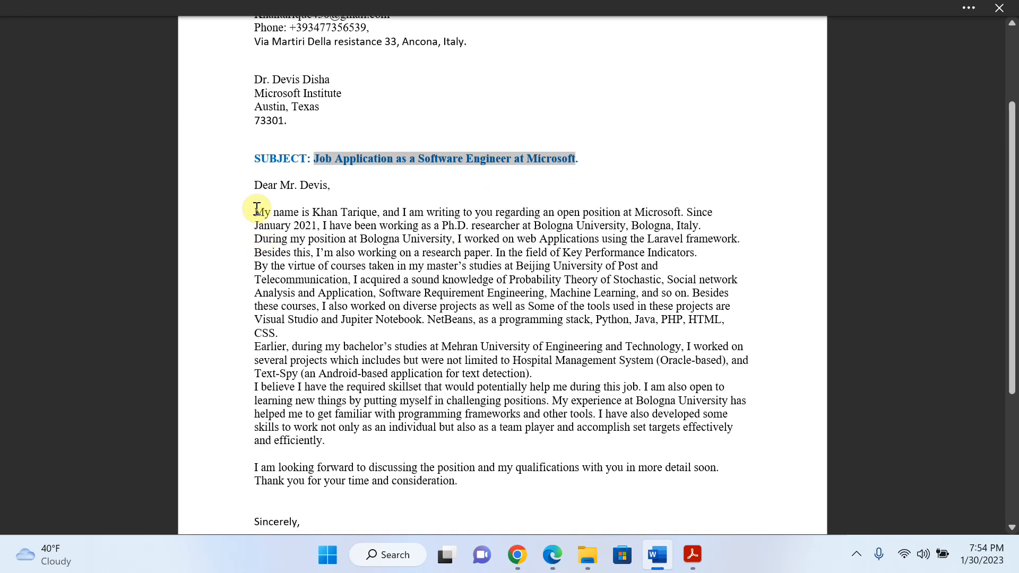
left_click_drag(256, 208, 453, 485)
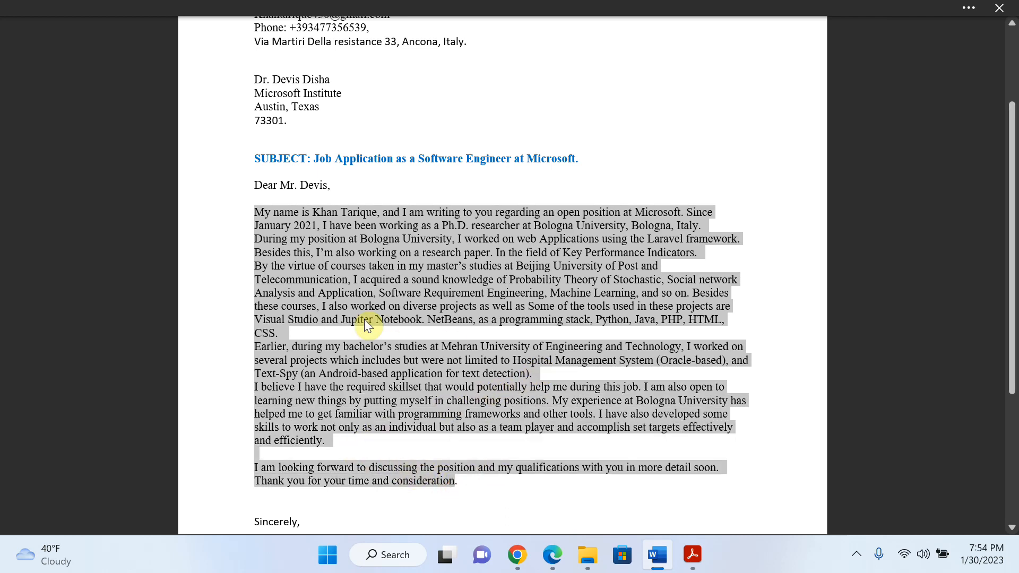
scroll(365, 320, "down", 2)
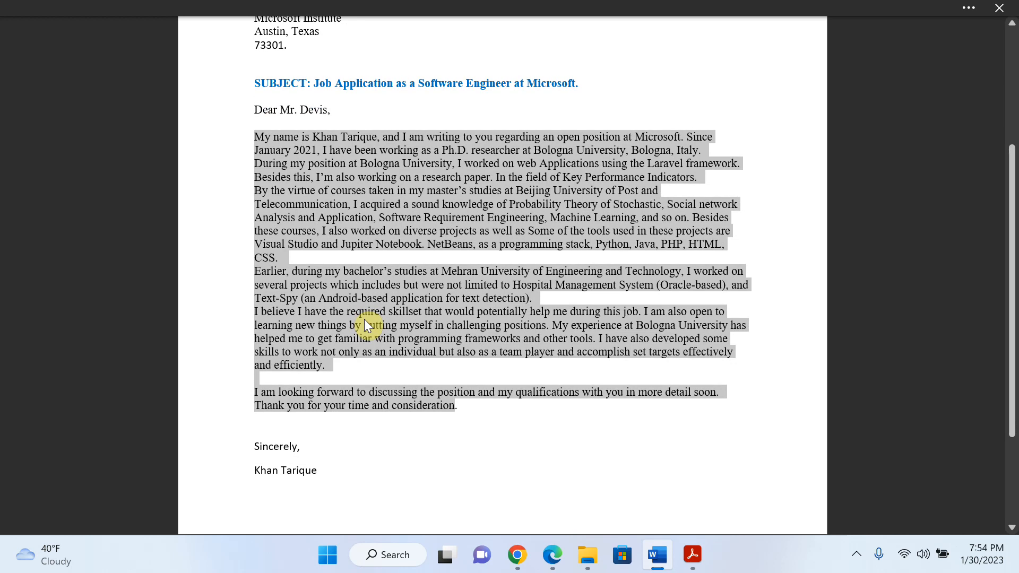
key("alt+Tab")
key("ctrl+v")
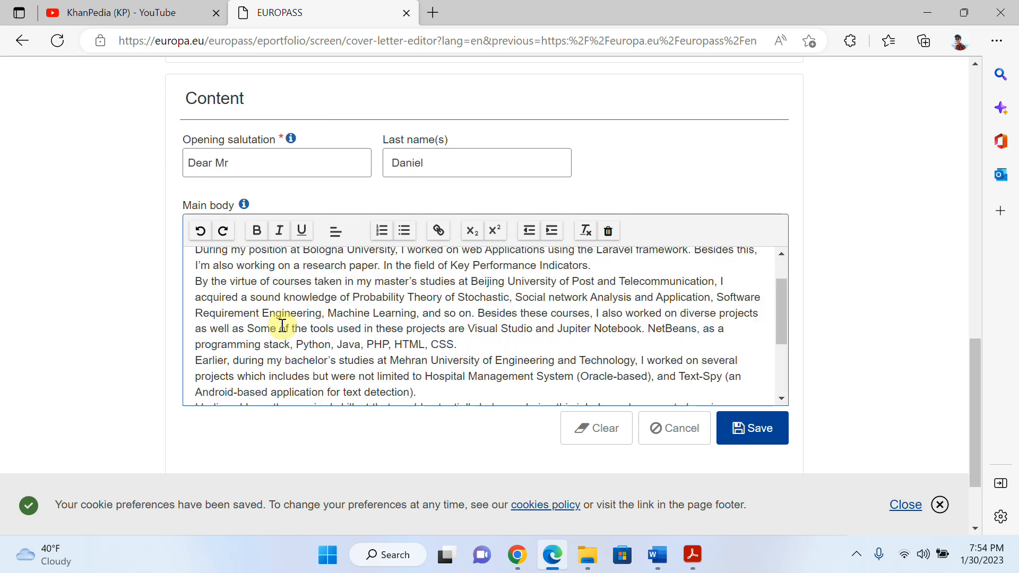
Add the missing full stop after "consideration" using the suggested correction and save the content section.
scroll(282, 324, "down", 1)
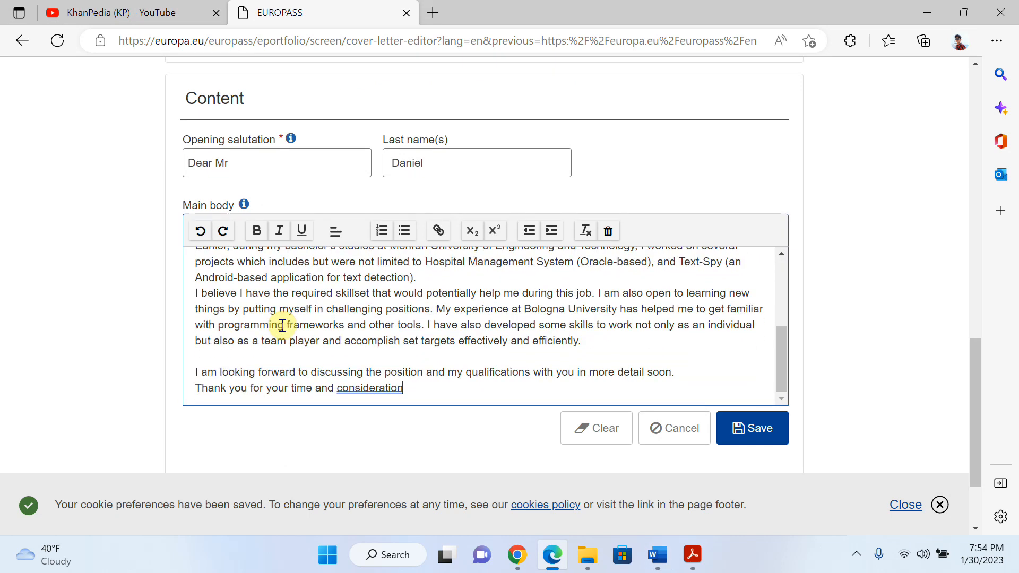
left_click(360, 390)
left_click(380, 315)
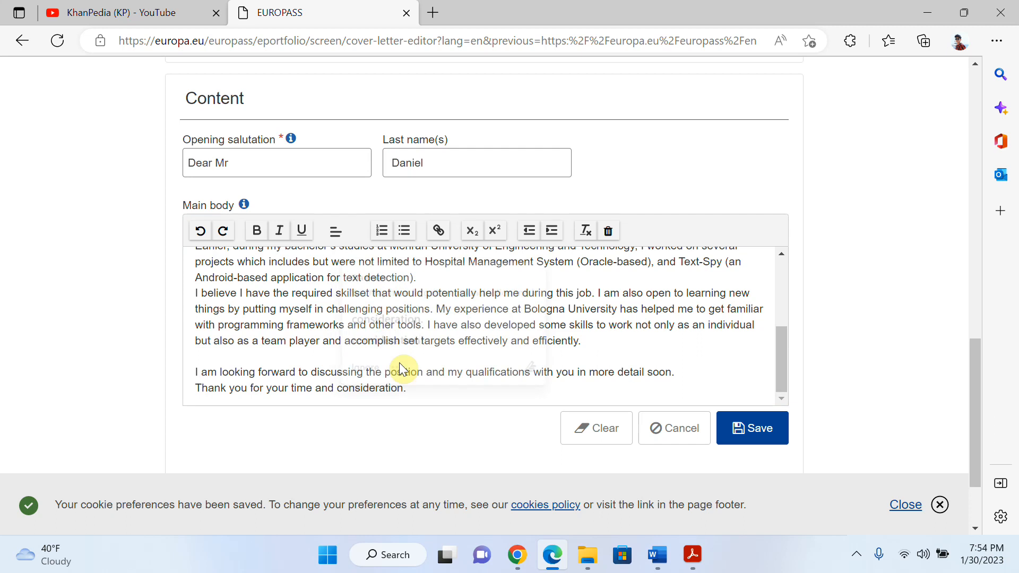
scroll(415, 386, "down", 2)
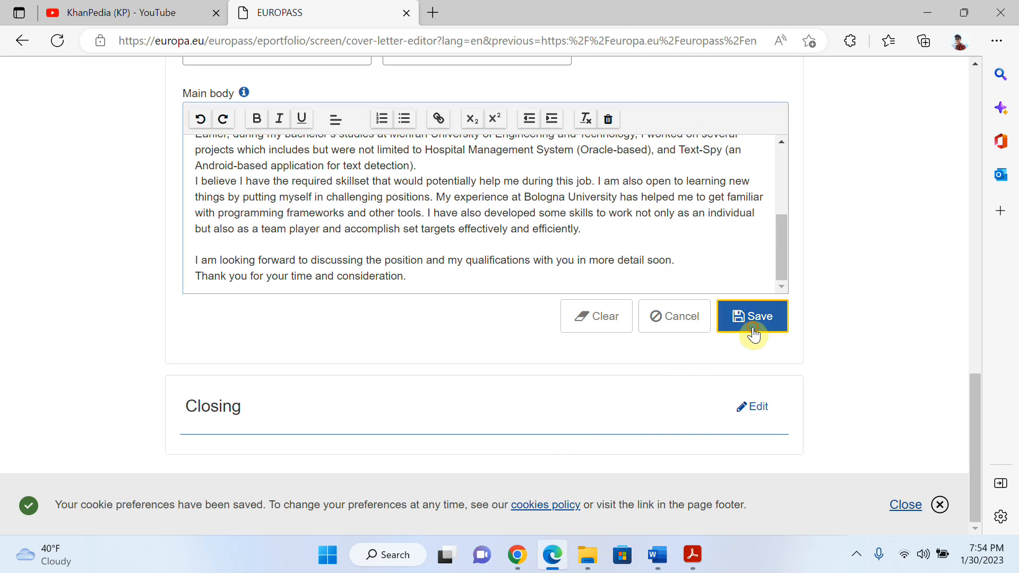
left_click(754, 334)
Review the saved content, check the sample letter's closing in Word, and set the closing salutation to "Yours sincerely".
scroll(293, 308, "up", 4)
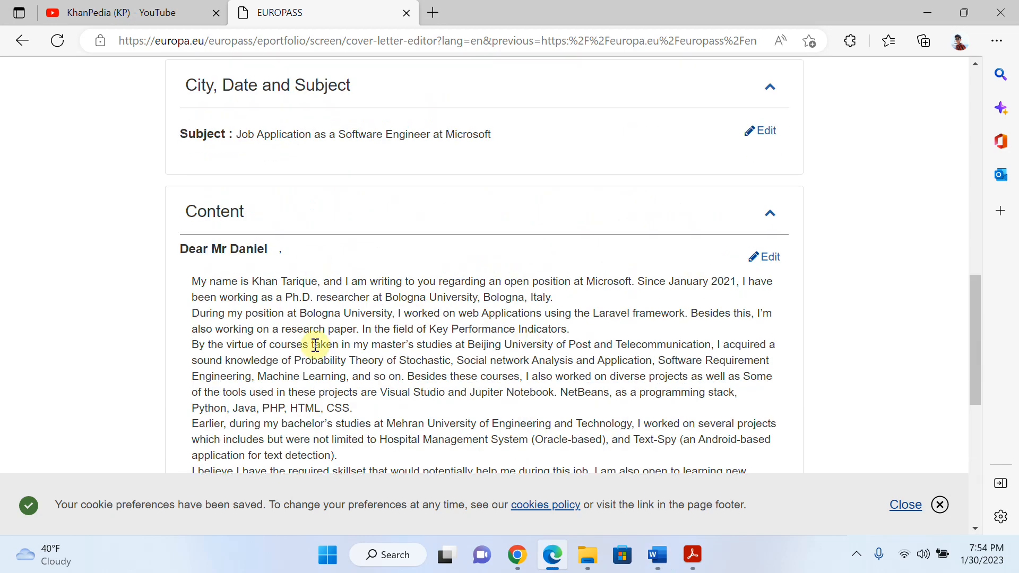
scroll(326, 341, "down", 8)
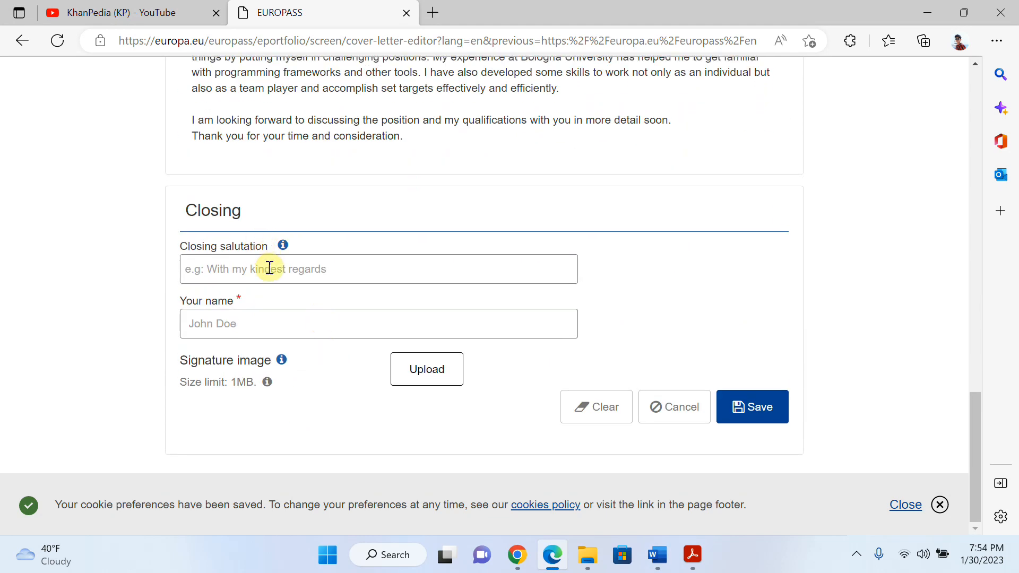
key("alt+Tab")
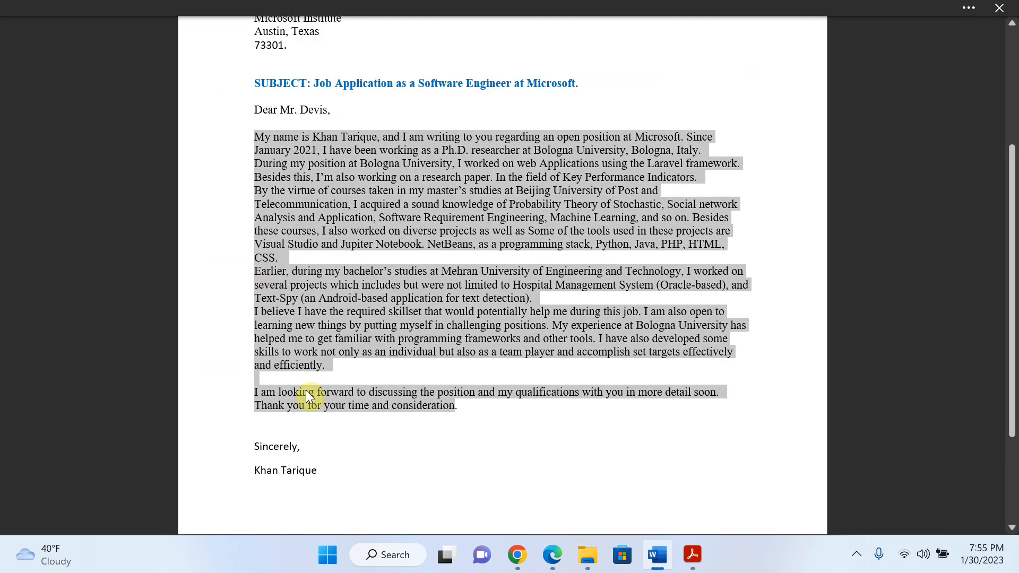
scroll(305, 436, "down", 2)
key("alt+Tab")
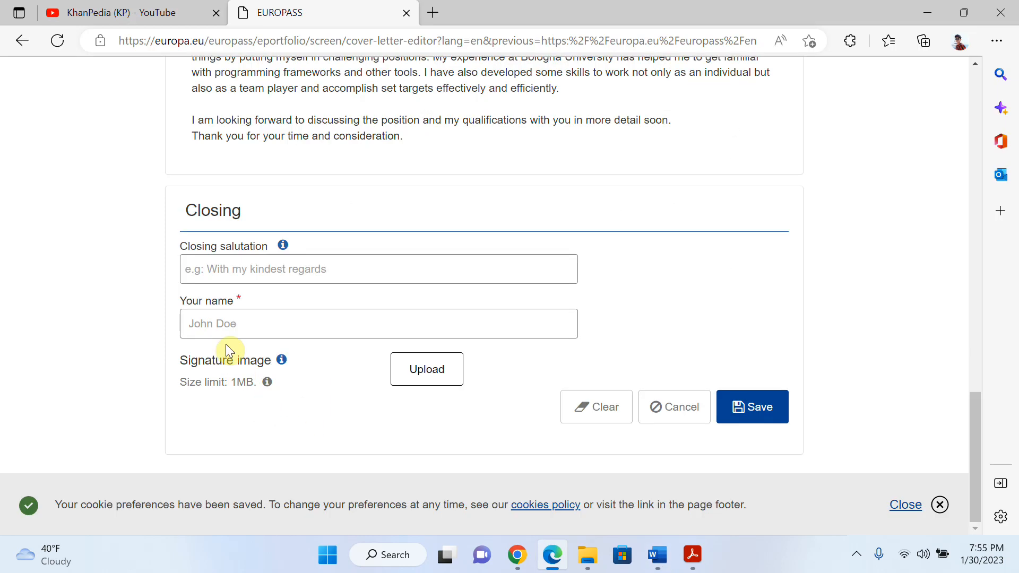
left_click(212, 271)
type("S")
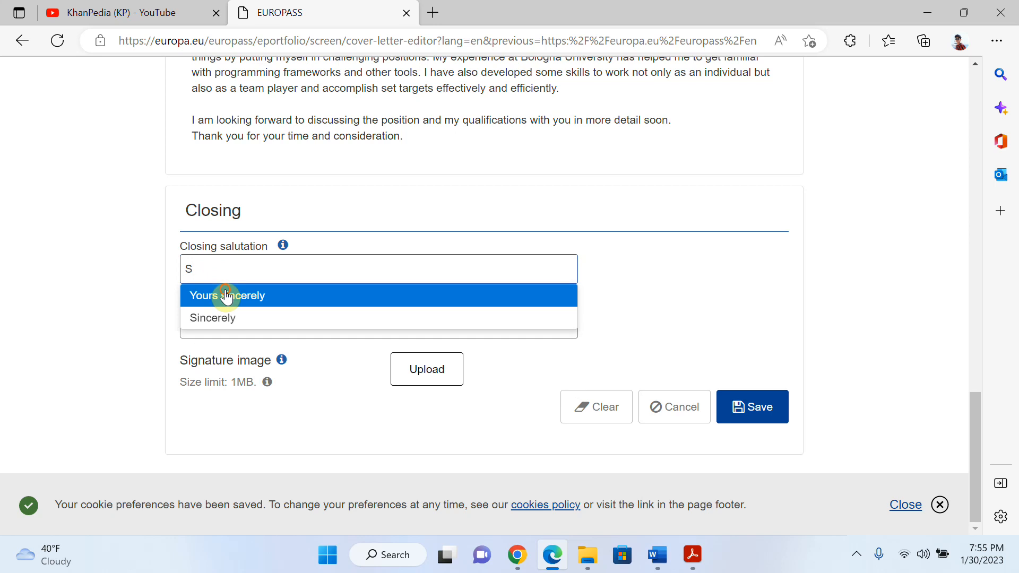
left_click(225, 295)
Check the signature in the Word sample letter and enter the sender's full name in the closing section.
left_click(237, 323)
key("alt+Tab")
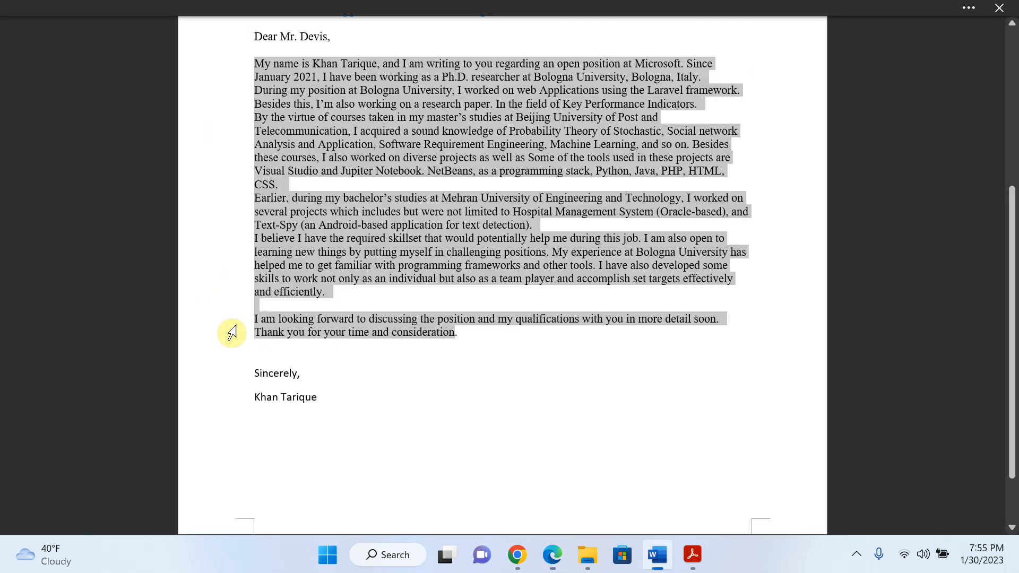
key("alt+Tab")
type("Khan")
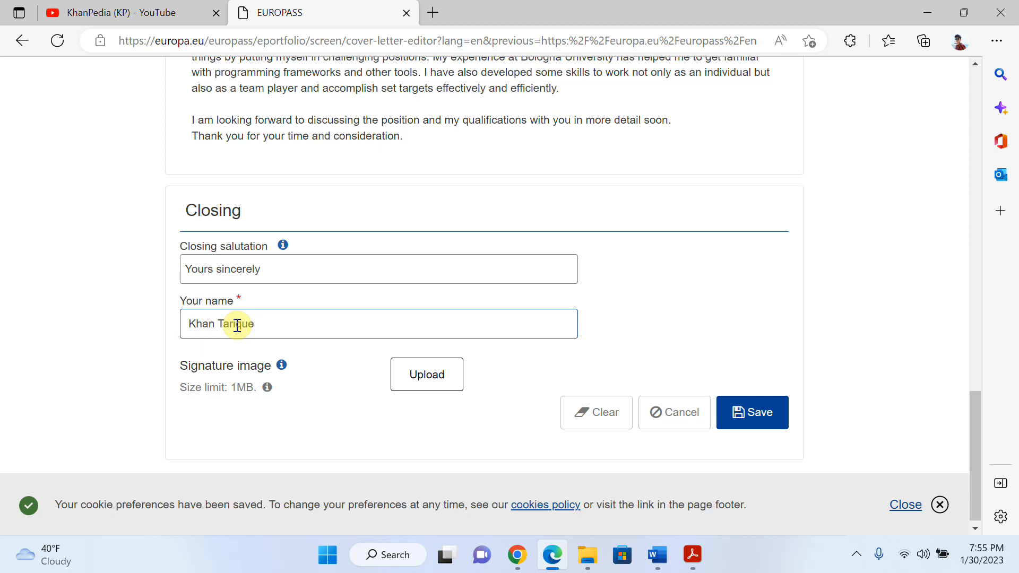
Upload sign.png from the Desktop as the signature image and save the closing section.
left_click(425, 378)
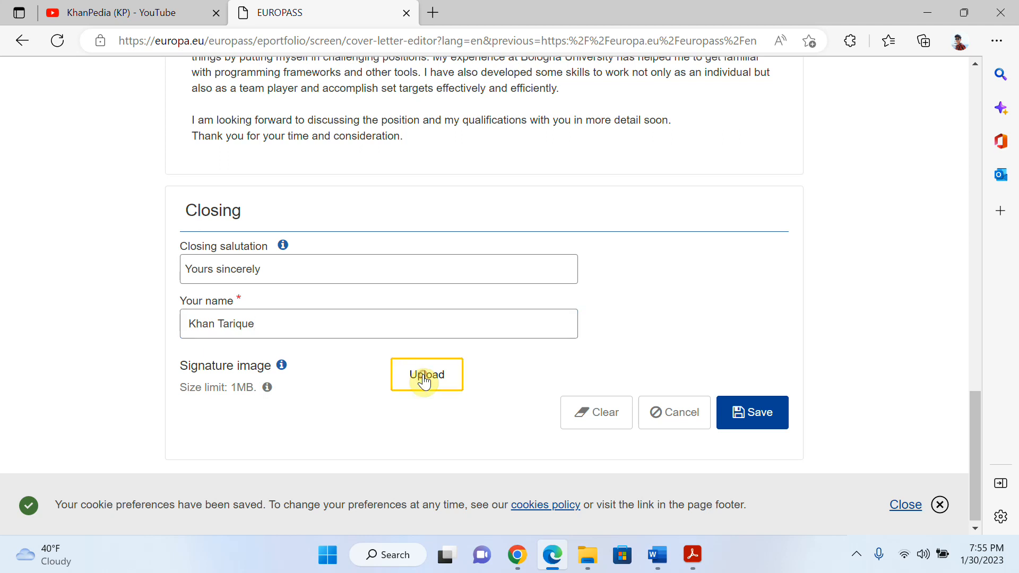
left_click(285, 301)
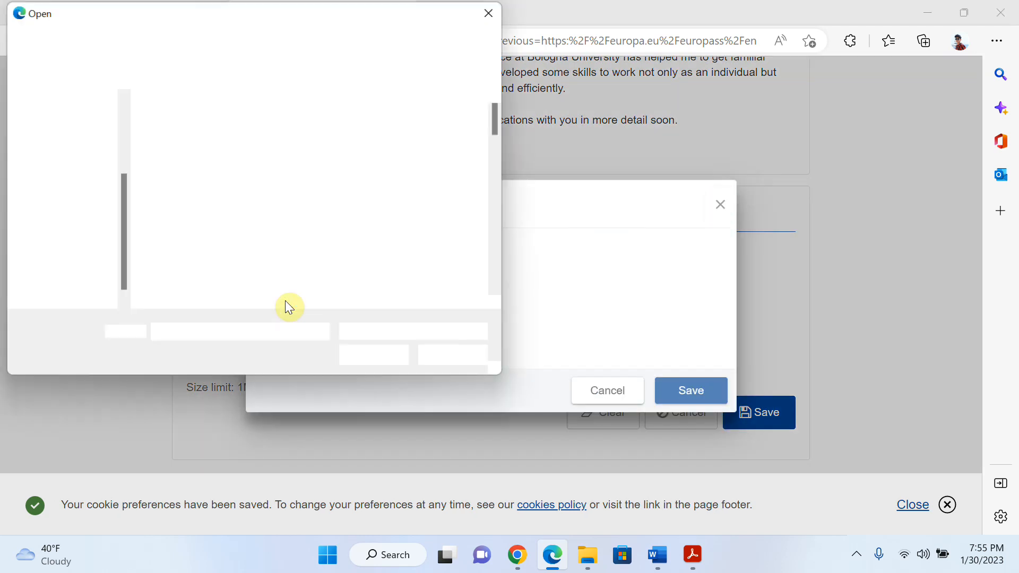
left_click(65, 143)
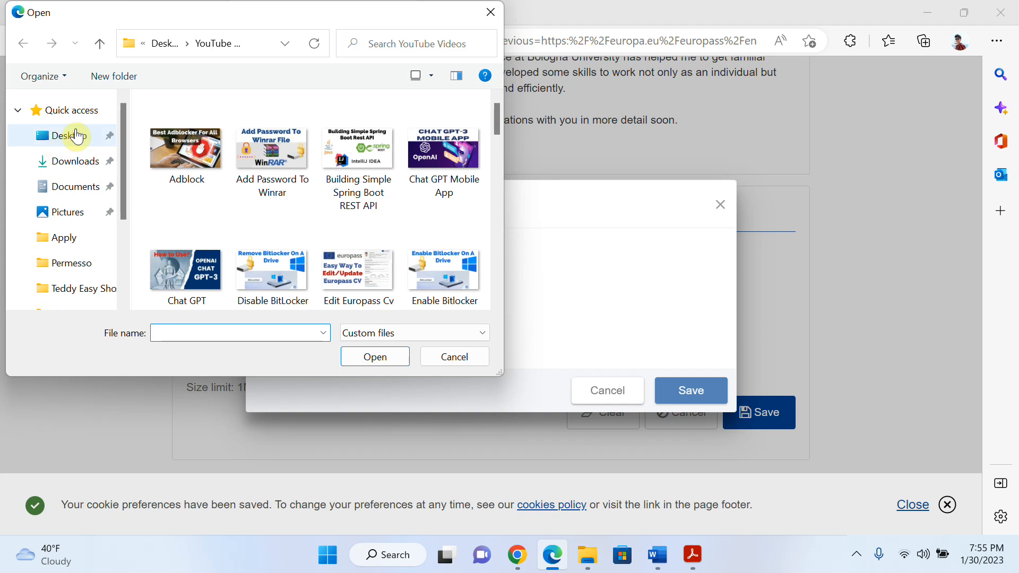
double_click(175, 283)
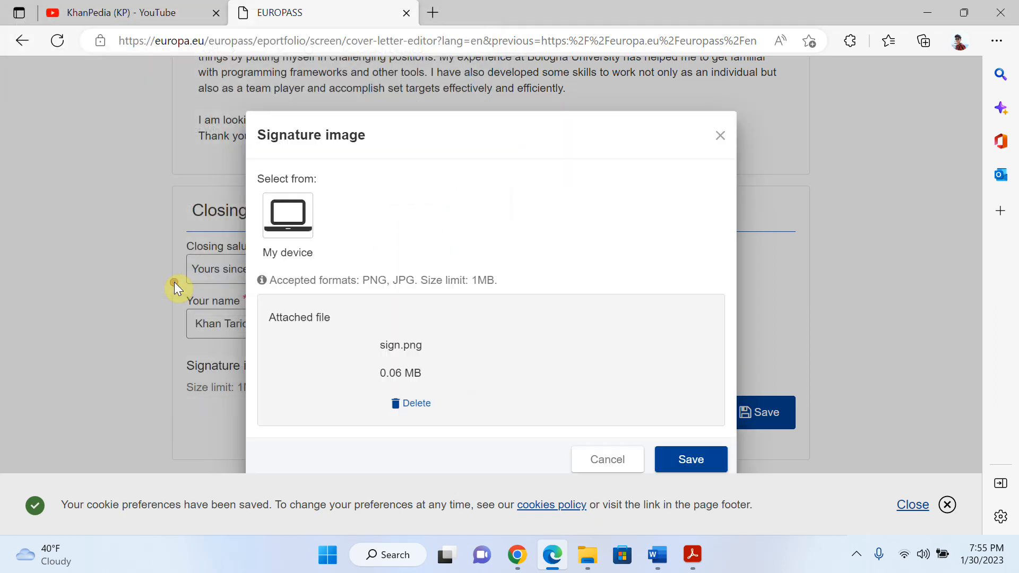
left_click(683, 464)
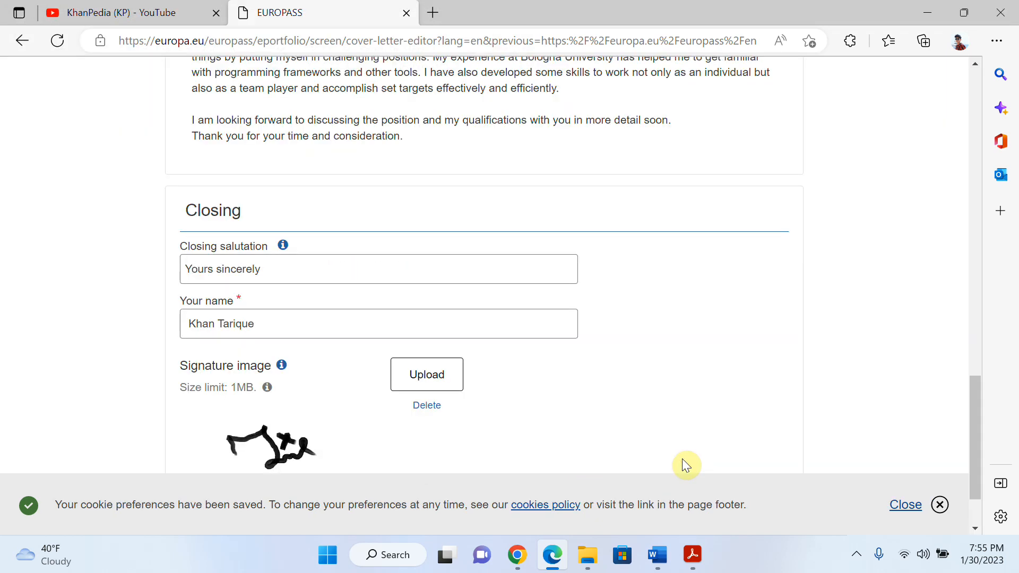
scroll(517, 379, "down", 2)
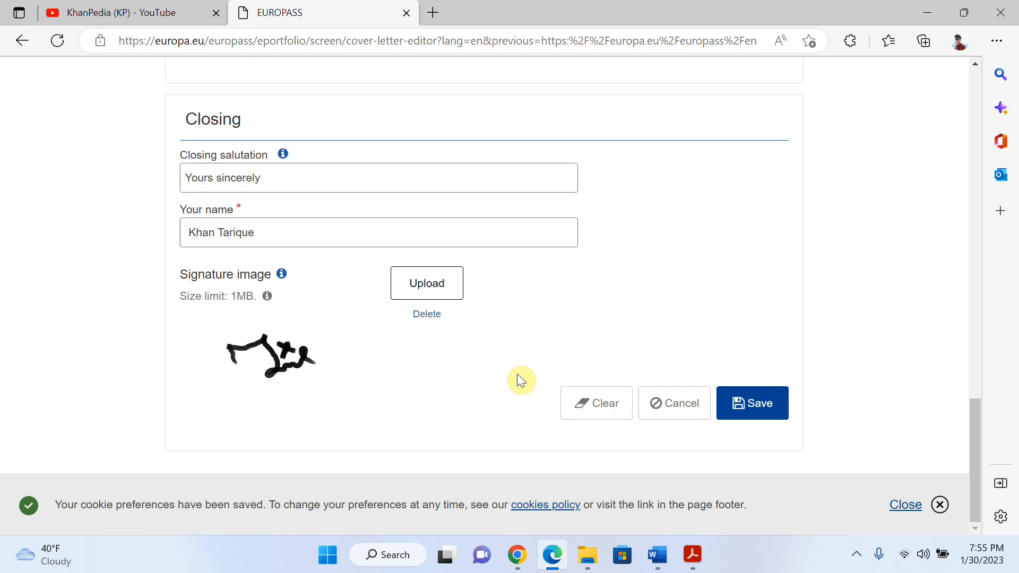
left_click(749, 421)
Dismiss the cookie notice and review the completed sections of the cover letter from the sender details to the closing.
scroll(559, 344, "up", 10)
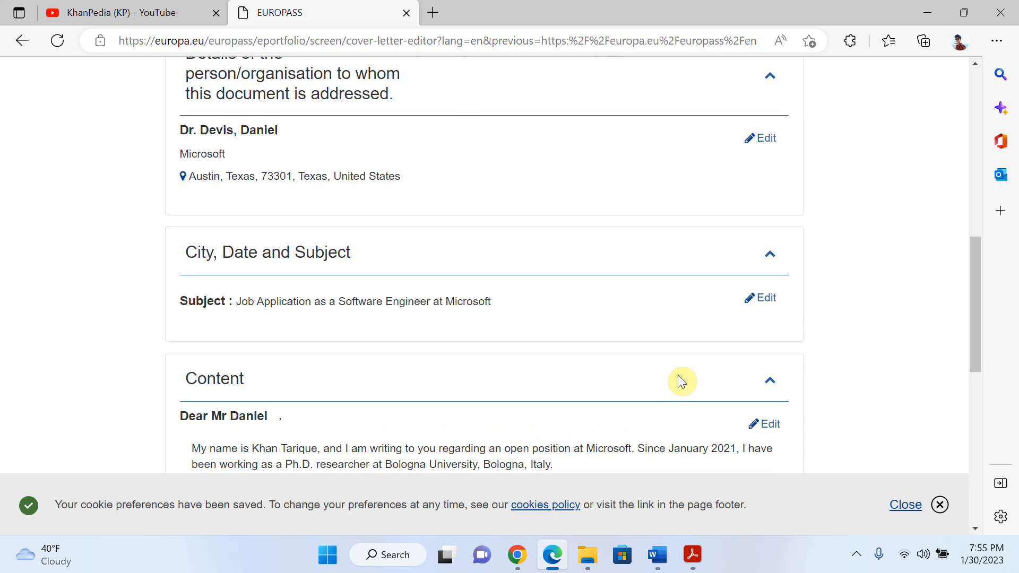
left_click(906, 517)
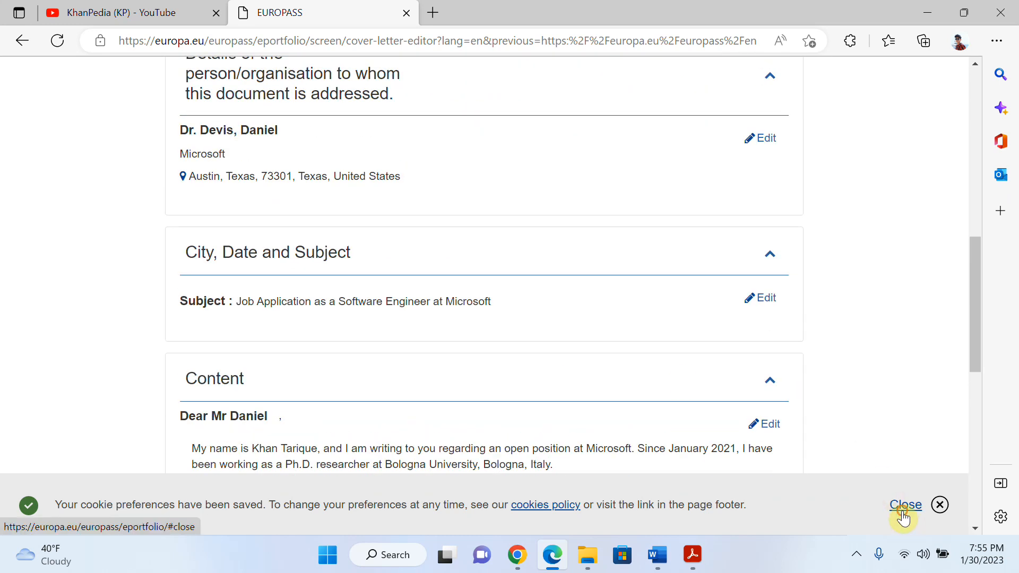
scroll(720, 412, "up", 5)
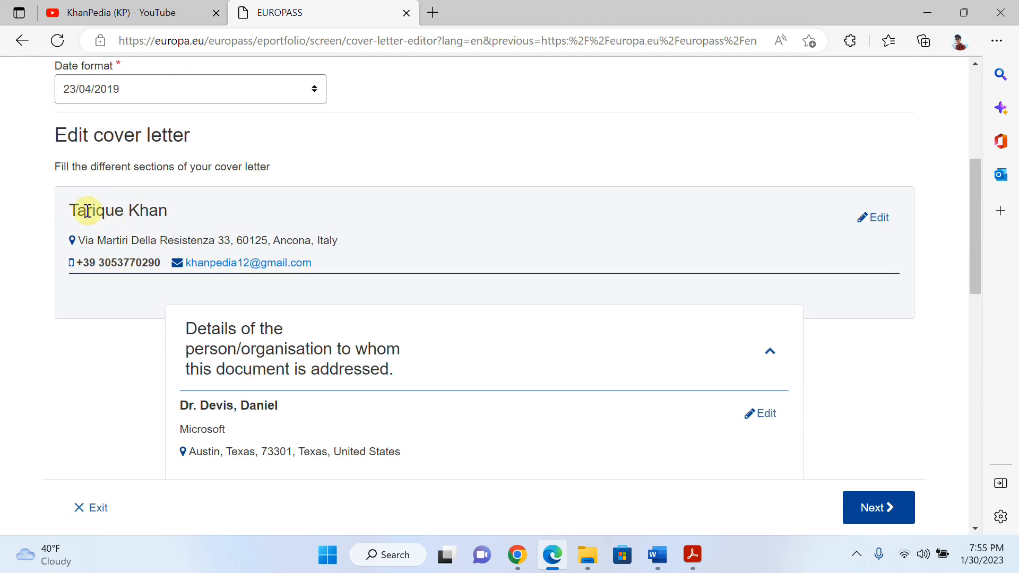
scroll(246, 353, "down", 3)
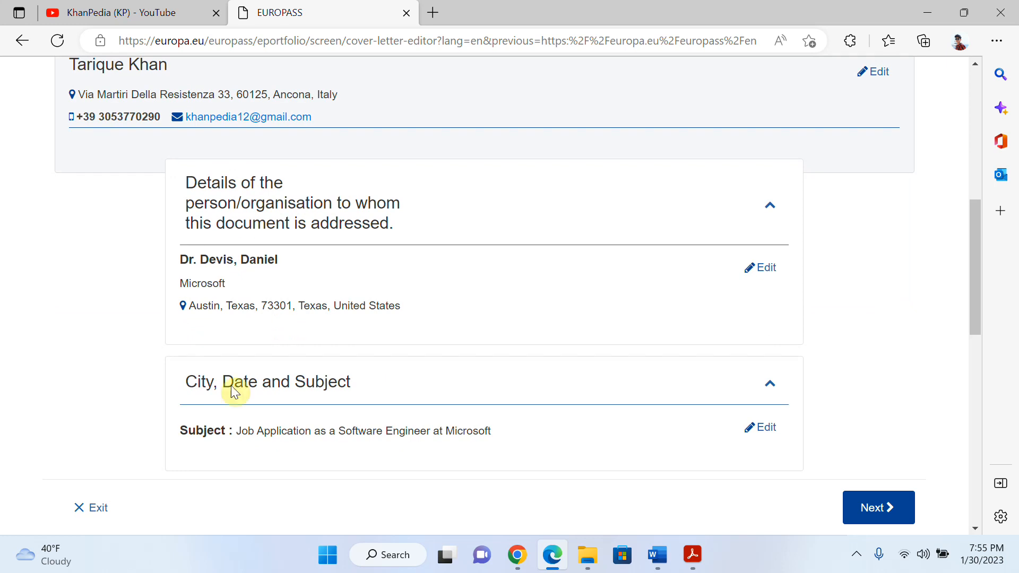
scroll(289, 313, "down", 2)
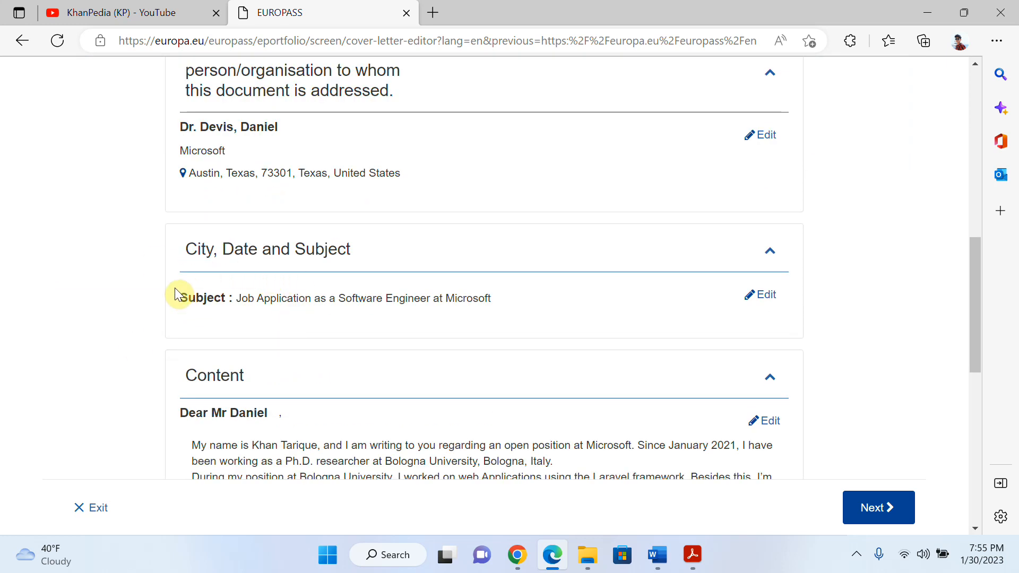
scroll(296, 308, "down", 4)
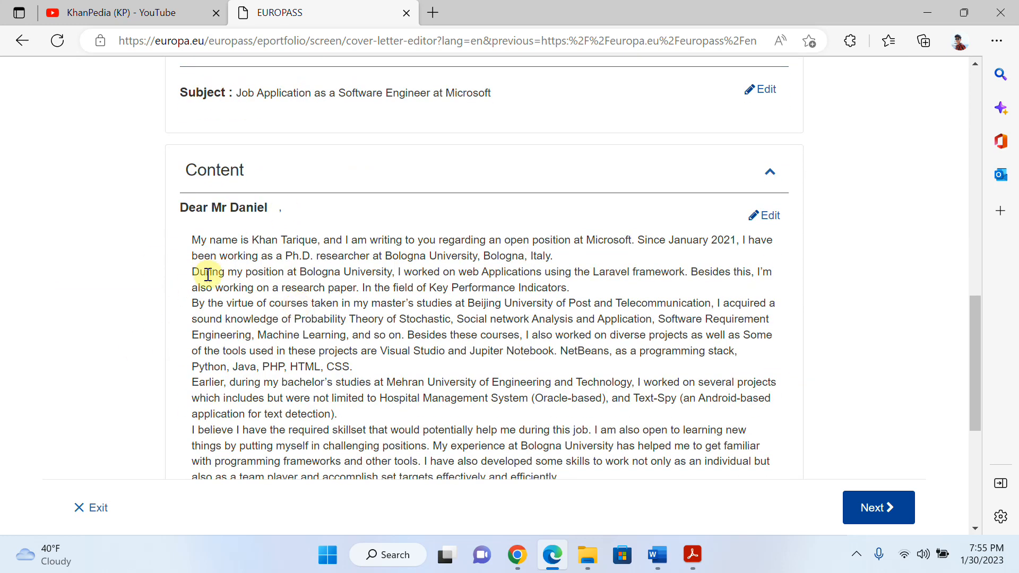
scroll(323, 361, "down", 2)
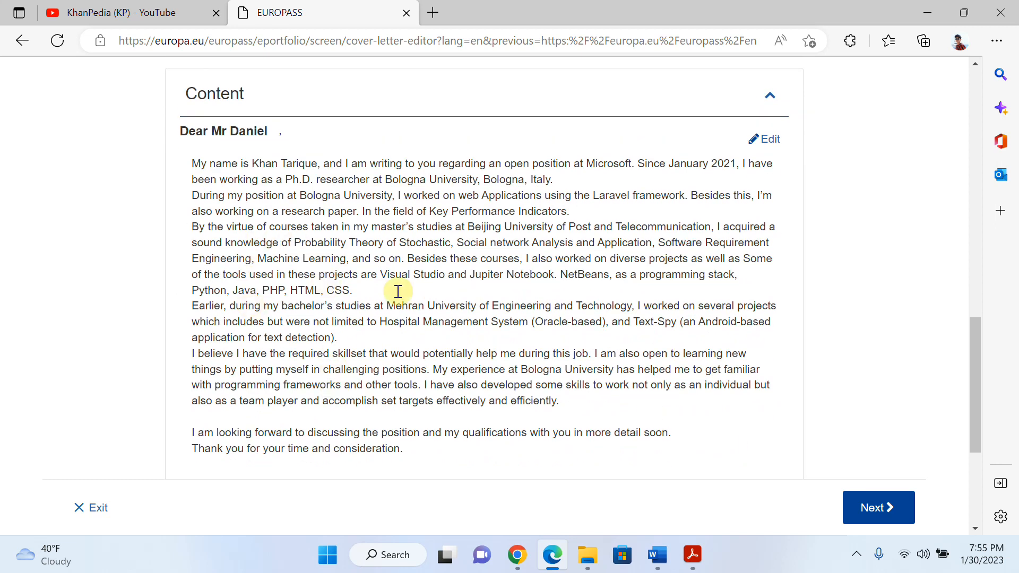
scroll(409, 346, "down", 1)
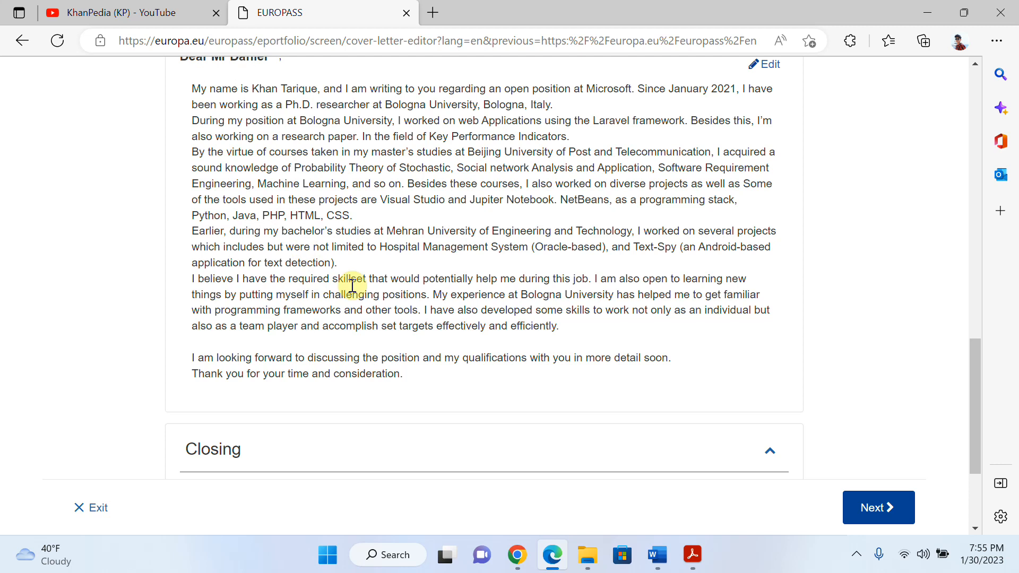
scroll(351, 286, "down", 3)
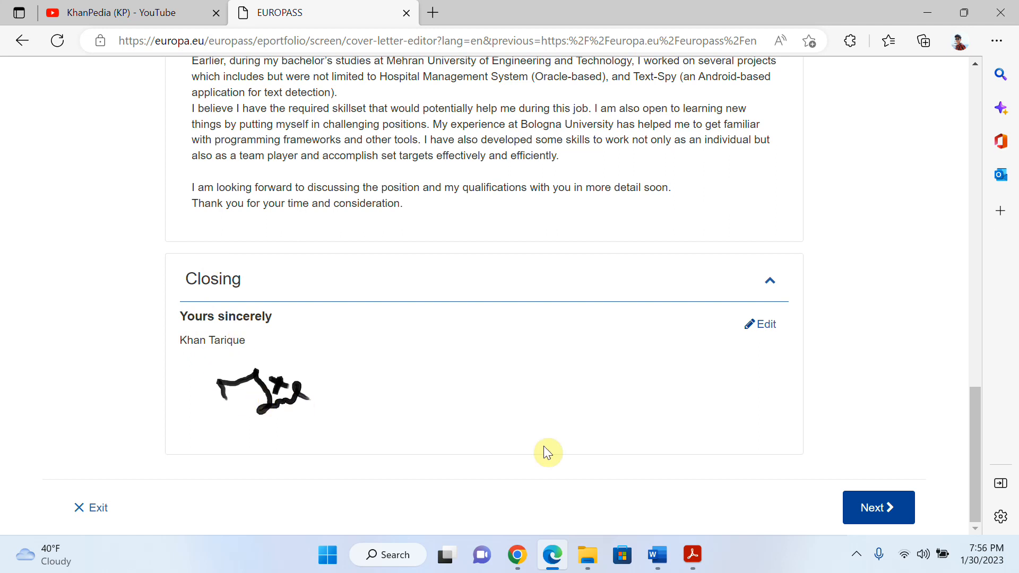
Proceed to the template selection and examine the available templates and the letter preview.
left_click(873, 508)
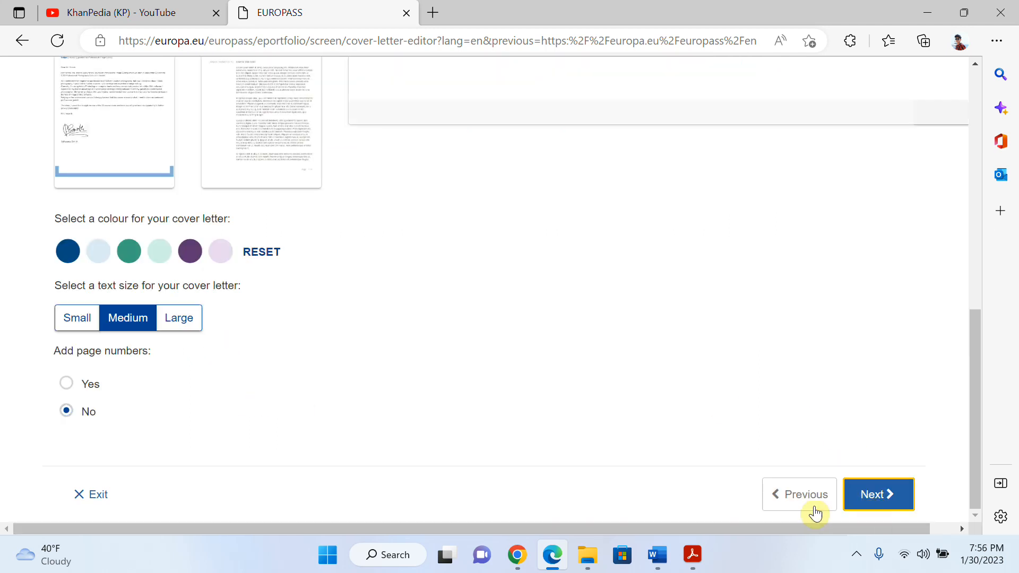
scroll(687, 375, "down", 1)
scroll(686, 375, "up", 8)
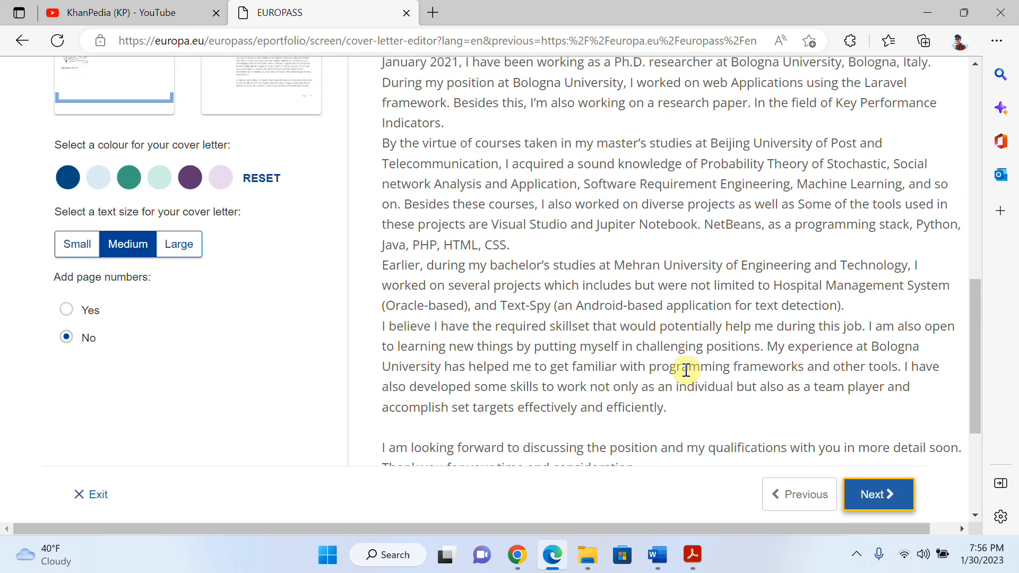
scroll(686, 370, "up", 8)
scroll(684, 369, "down", 3)
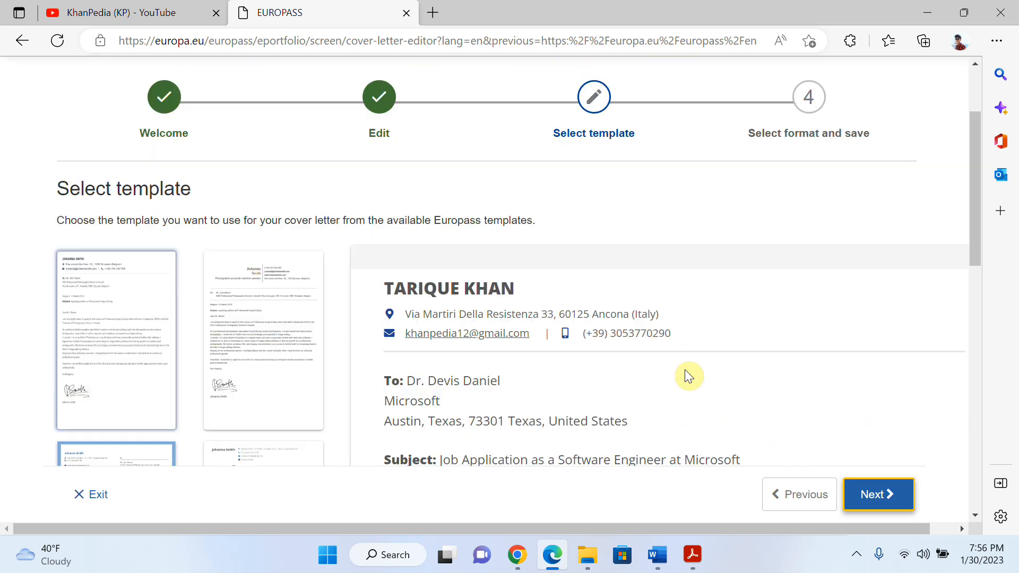
scroll(684, 369, "down", 3)
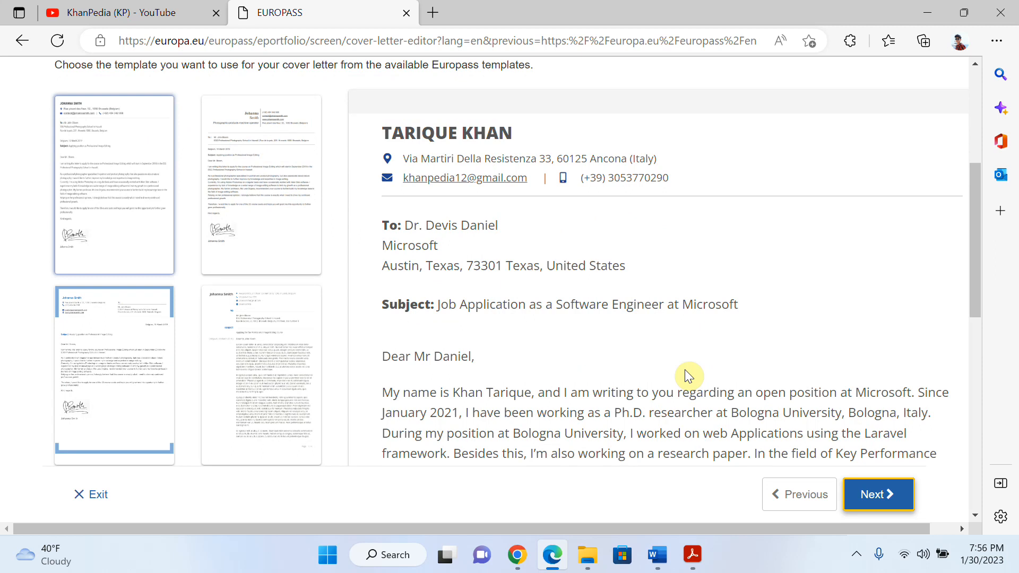
scroll(684, 369, "down", 2)
scroll(684, 370, "up", 1)
scroll(684, 370, "down", 1)
scroll(684, 369, "up", 1)
Compare the letter's preview in each of the four available Europass templates.
left_click(132, 217)
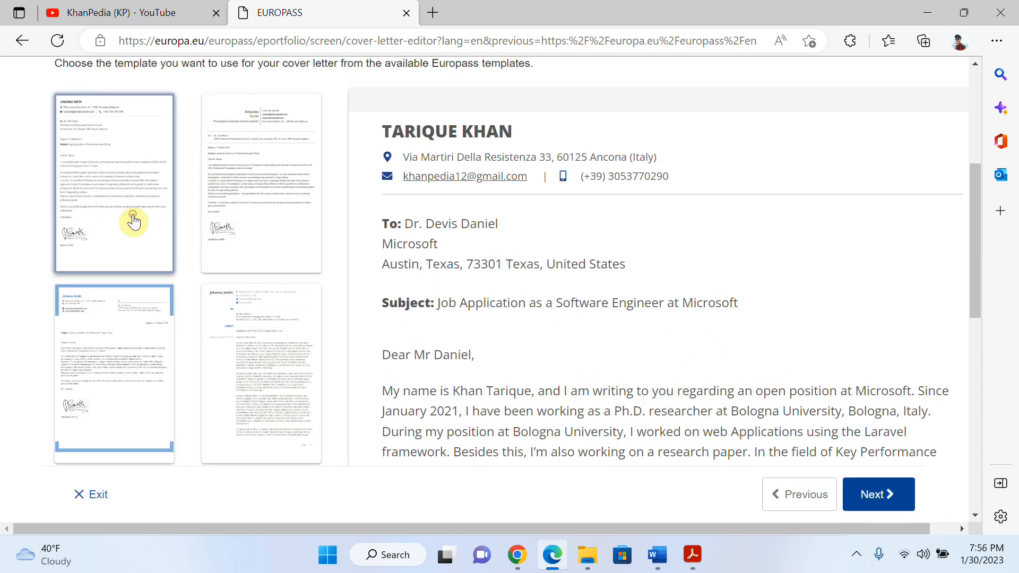
left_click(250, 207)
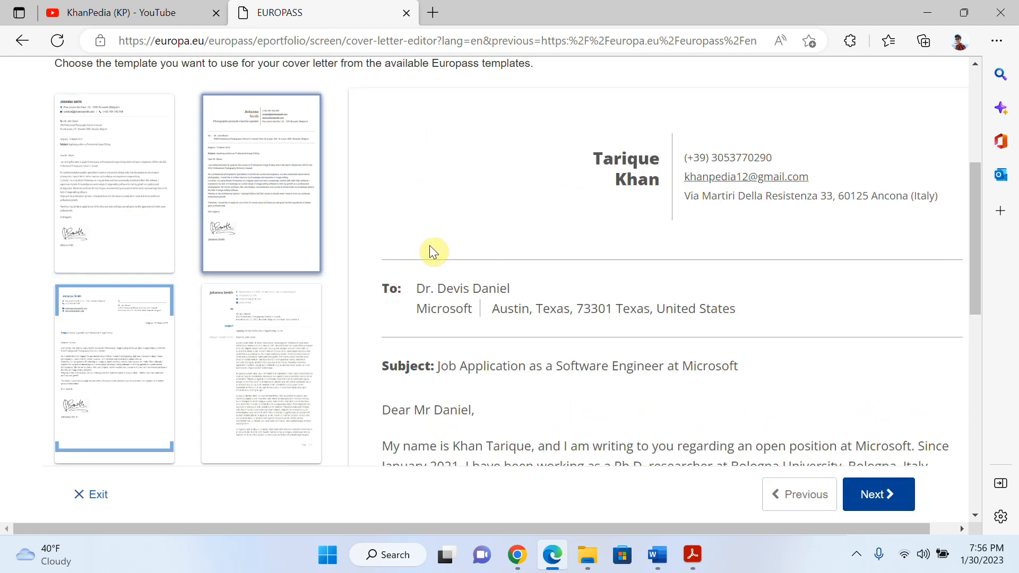
scroll(448, 279, "down", 2)
scroll(130, 287, "up", 1)
left_click(130, 287)
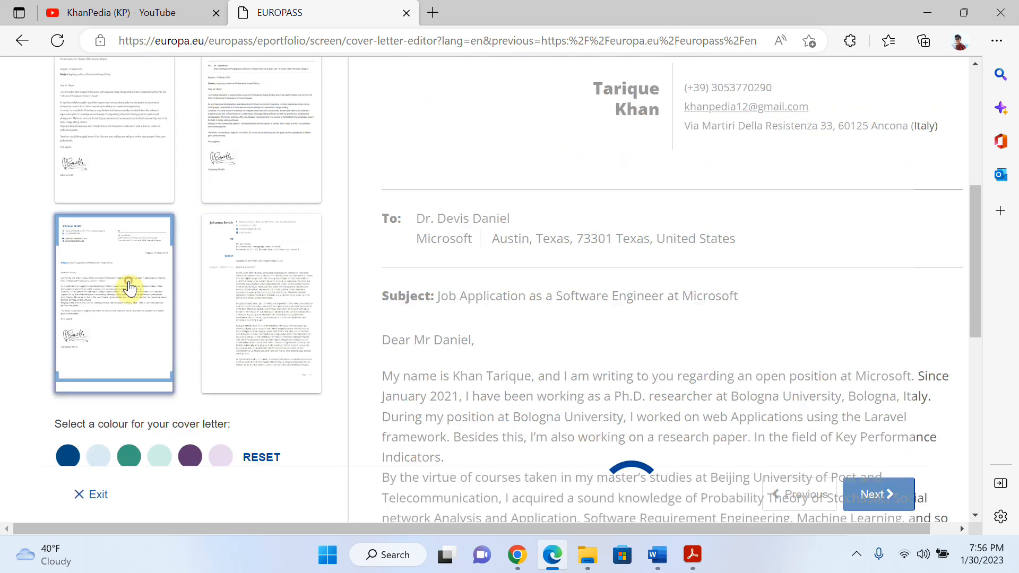
scroll(513, 280, "up", 2)
scroll(512, 280, "down", 10)
scroll(538, 266, "up", 8)
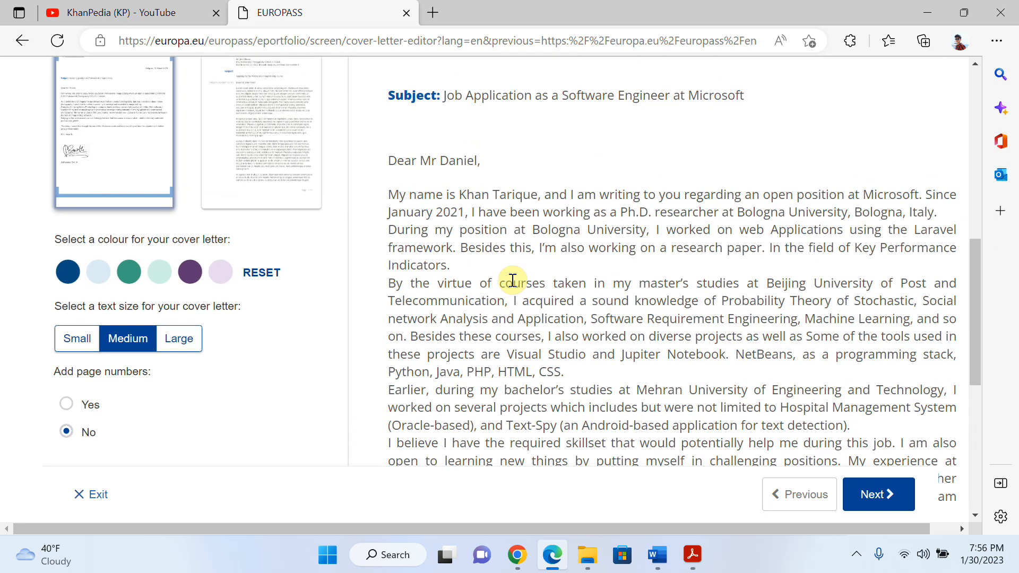
left_click(254, 233)
scroll(577, 316, "up", 6)
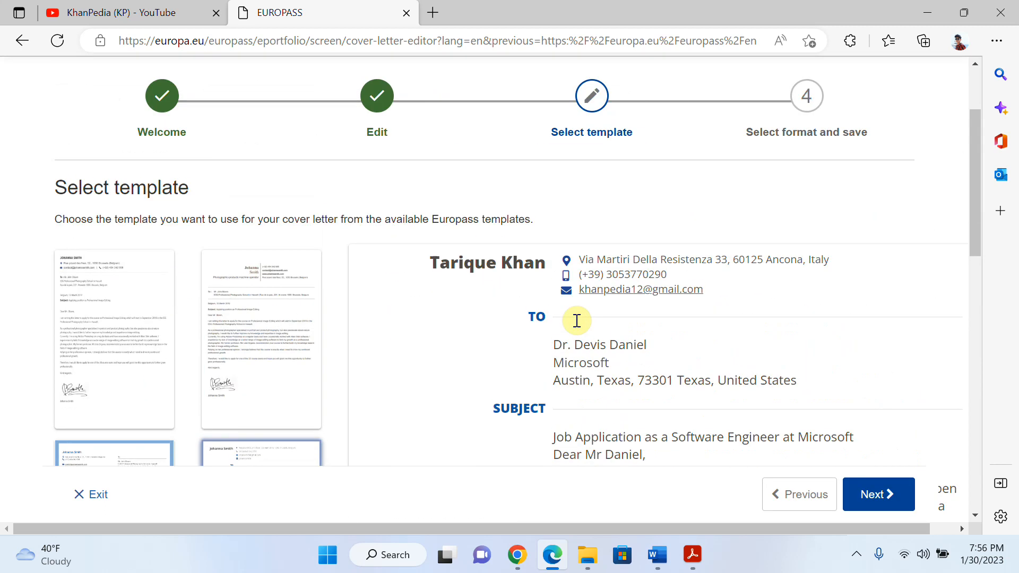
Choose the first template for the cover letter and check its preview down to the signature.
left_click(148, 436)
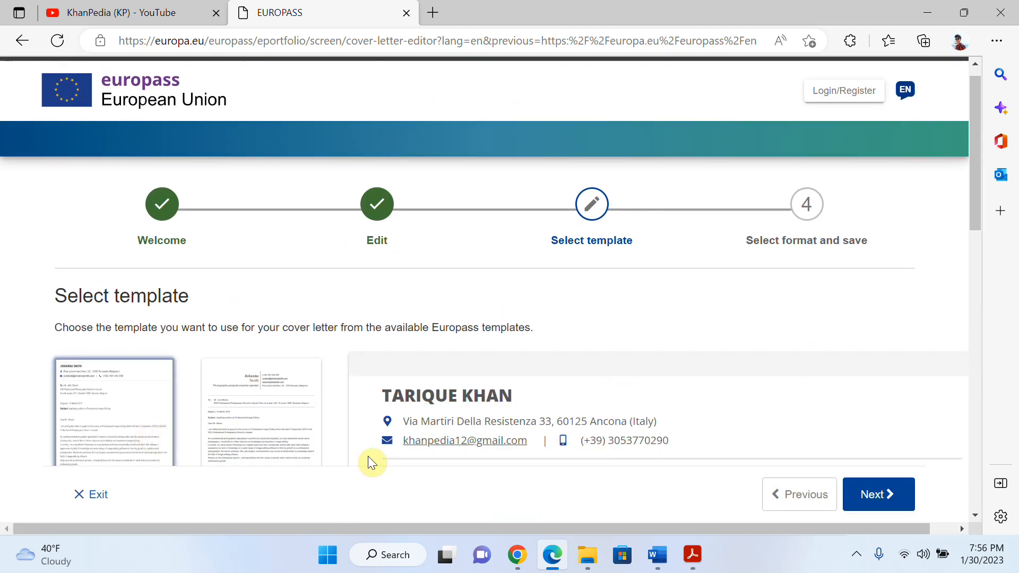
scroll(366, 462, "down", 5)
scroll(525, 332, "down", 11)
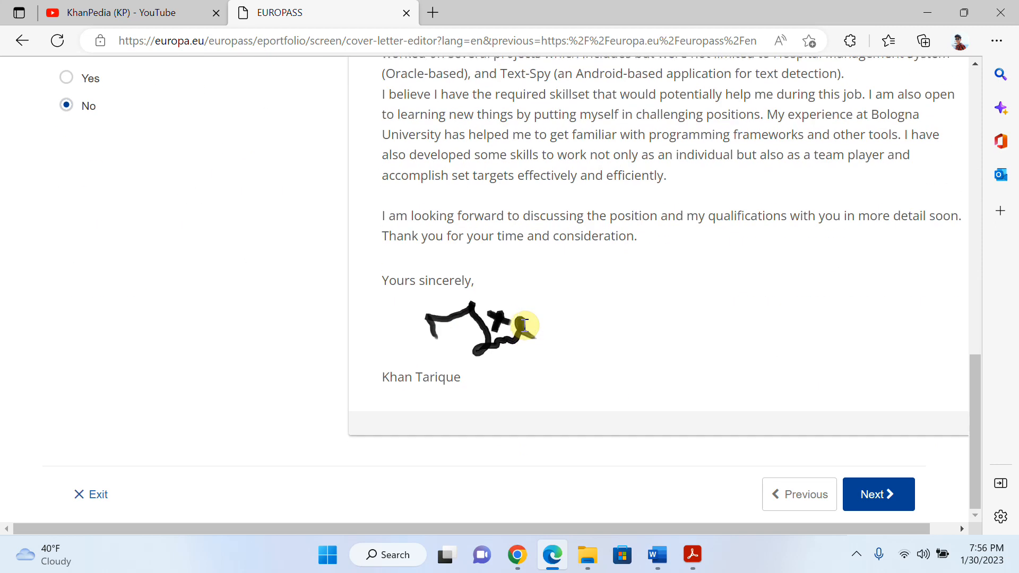
scroll(524, 327, "up", 4)
scroll(524, 326, "up", 2)
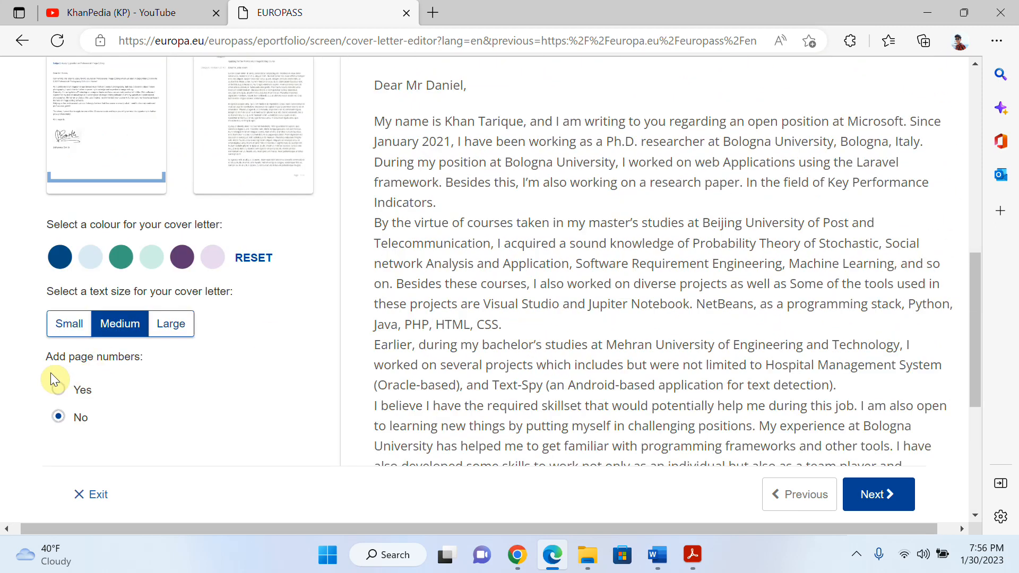
Enable page numbers for the cover letter and check the end of the preview.
left_click(58, 393)
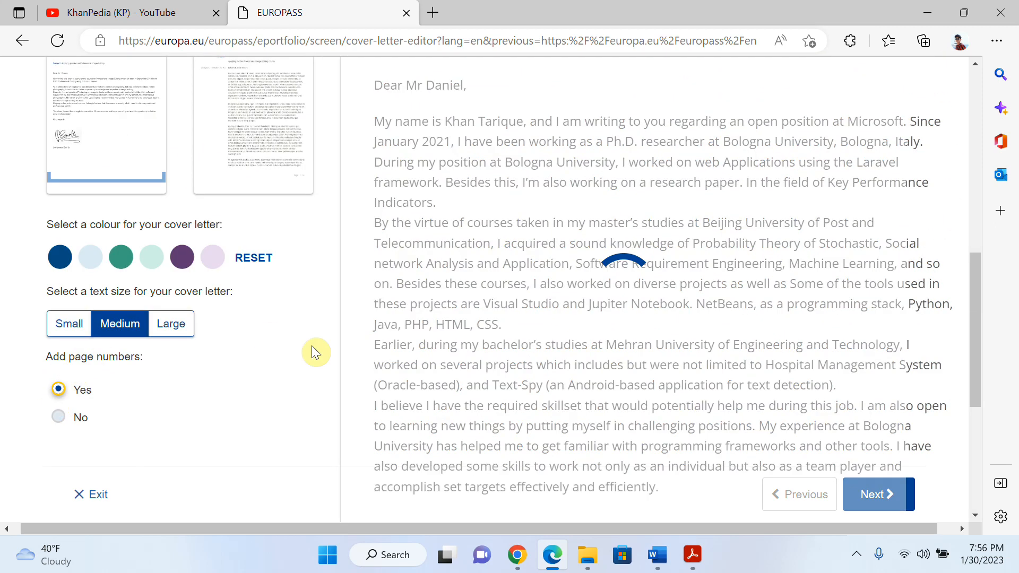
scroll(357, 341, "up", 2)
scroll(357, 341, "down", 5)
scroll(361, 341, "down", 2)
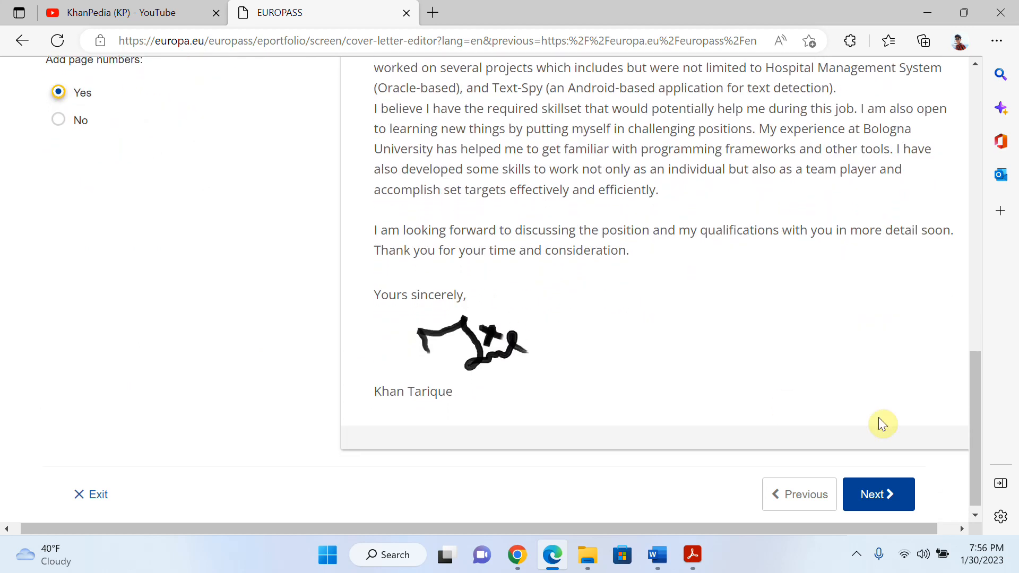
Continue to the format and save stage and look over its options and the letter preview.
left_click(884, 496)
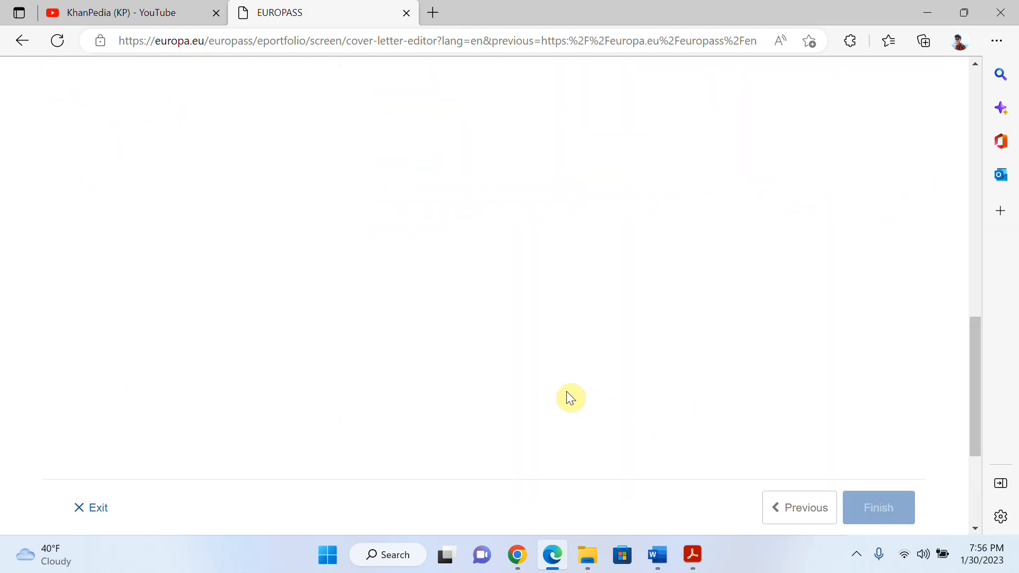
scroll(638, 386, "up", 3)
scroll(638, 386, "down", 3)
scroll(638, 387, "up", 6)
scroll(639, 388, "down", 1)
scroll(638, 389, "up", 3)
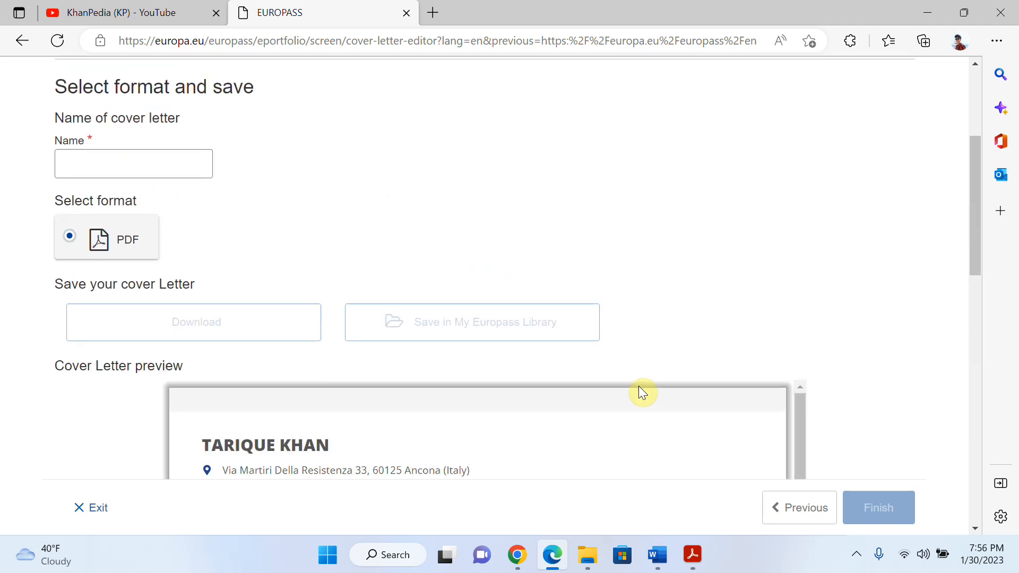
scroll(638, 389, "down", 4)
scroll(638, 388, "up", 2)
scroll(129, 174, "up", 2)
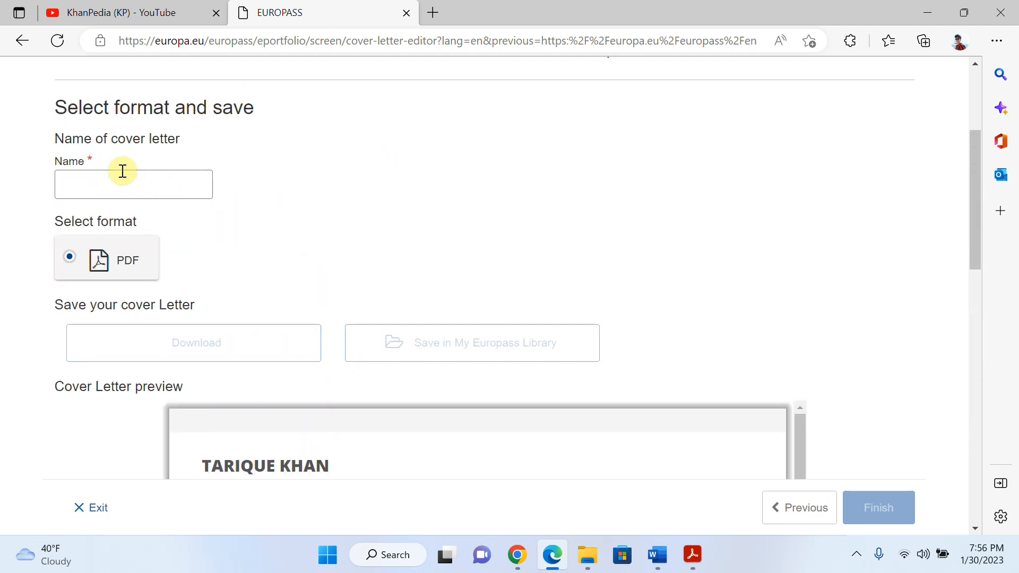
Name the cover letter with the applicant's full name followed by "Letter".
left_click(122, 174)
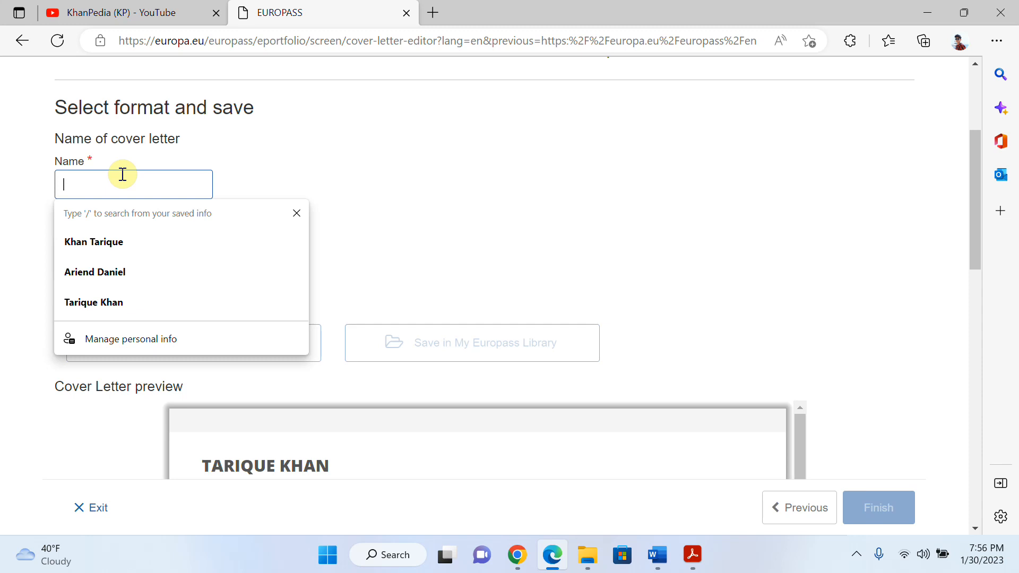
left_click(100, 249)
type("Le")
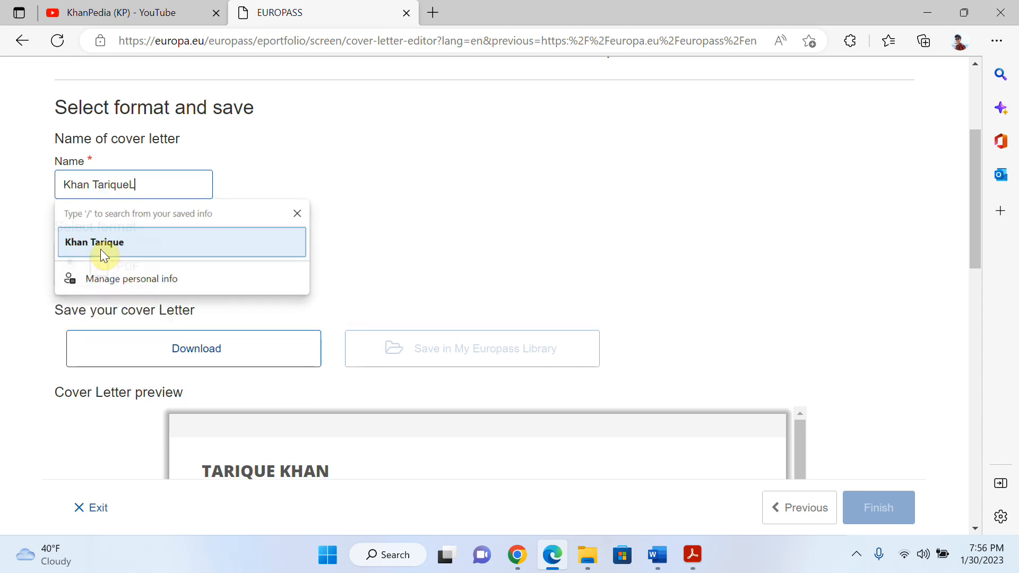
key("BackSpace")
key("BackSpace")
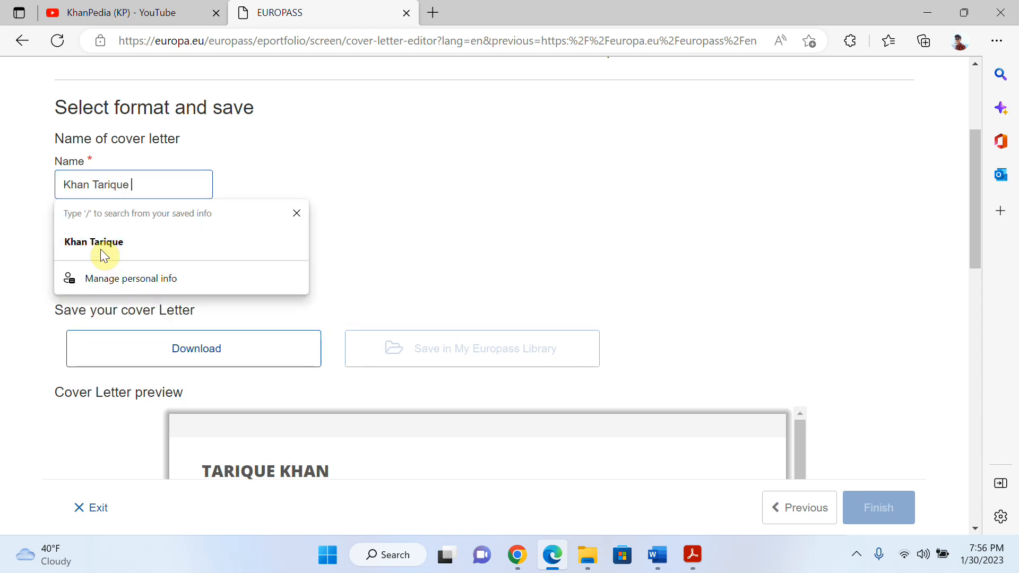
type("Letter")
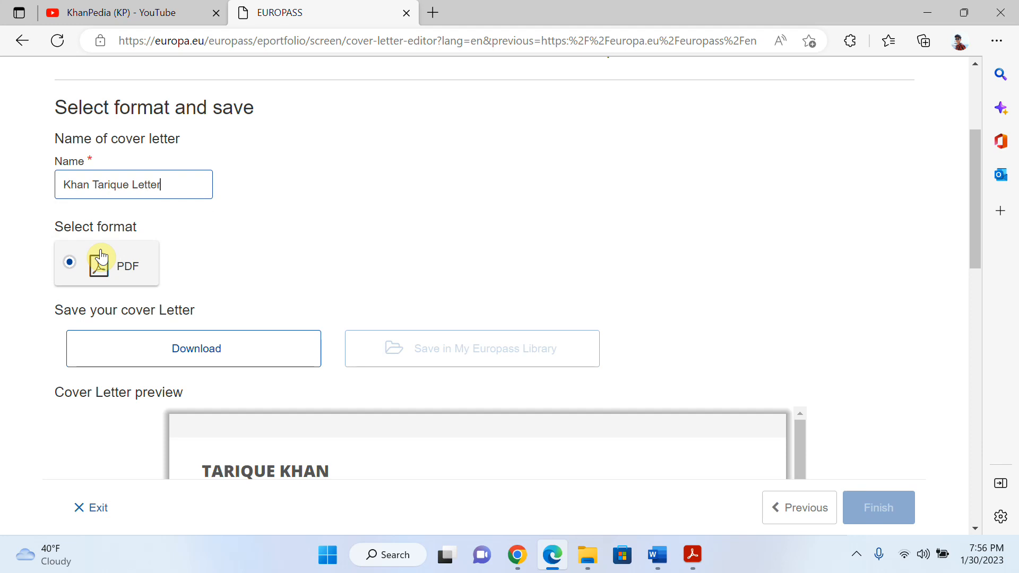
Download the named cover letter to the computer in PDF format.
scroll(145, 289, "down", 1)
left_click(187, 292)
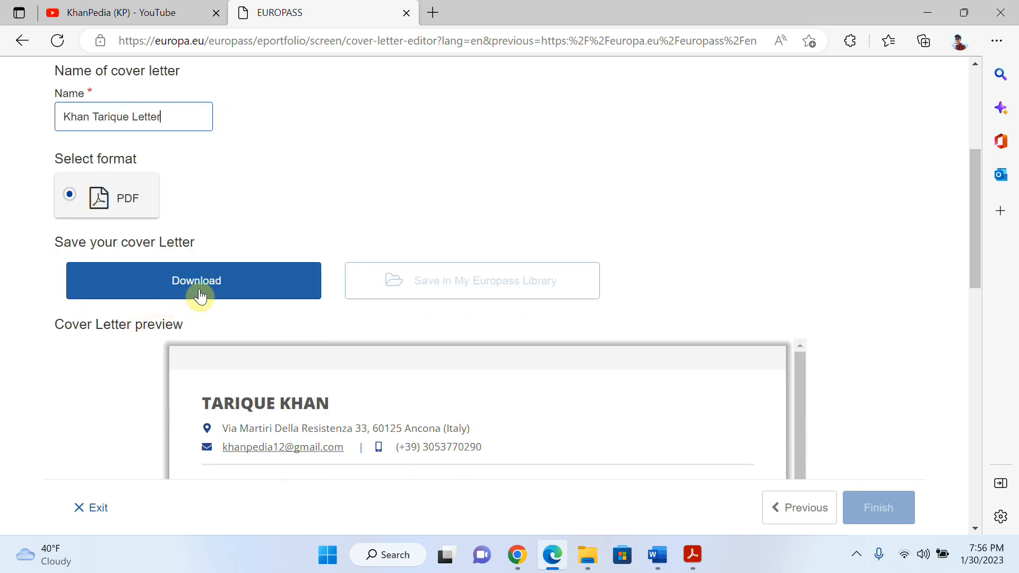
left_click(173, 268)
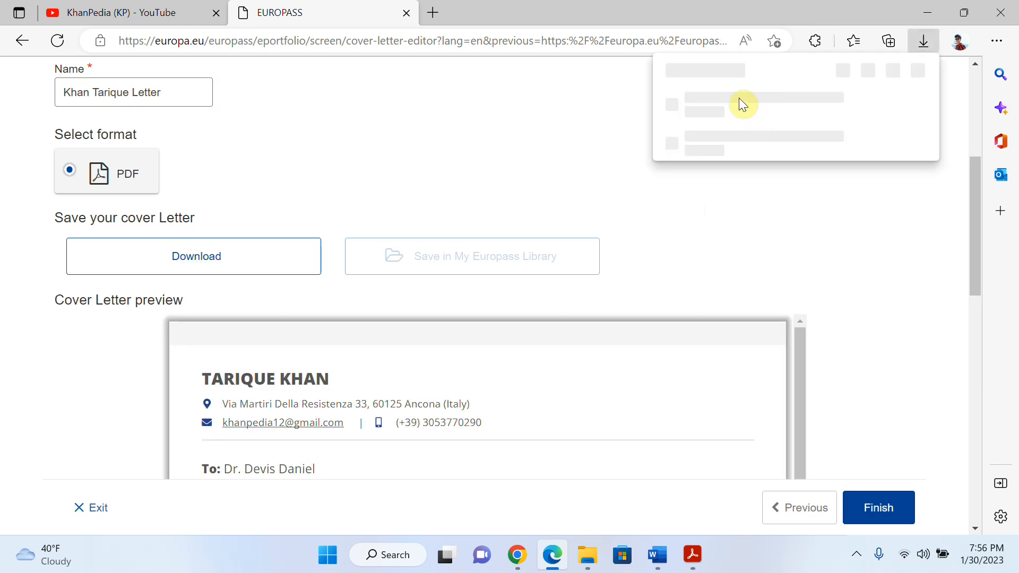
Open the downloaded cover letter PDF from the Downloads folder in Acrobat Reader and collapse the tools pane.
left_click(585, 564)
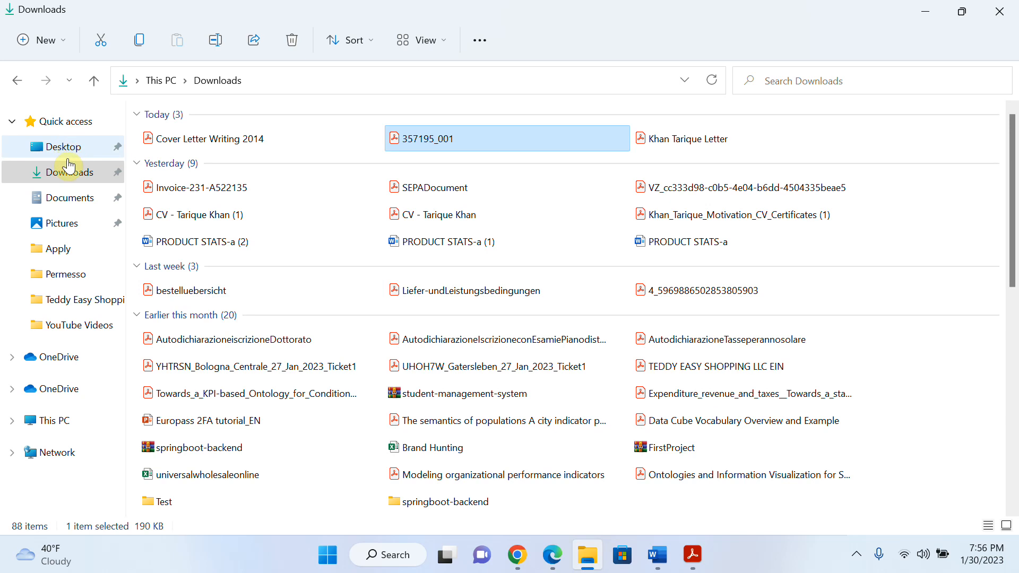
left_click(118, 149)
double_click(161, 152)
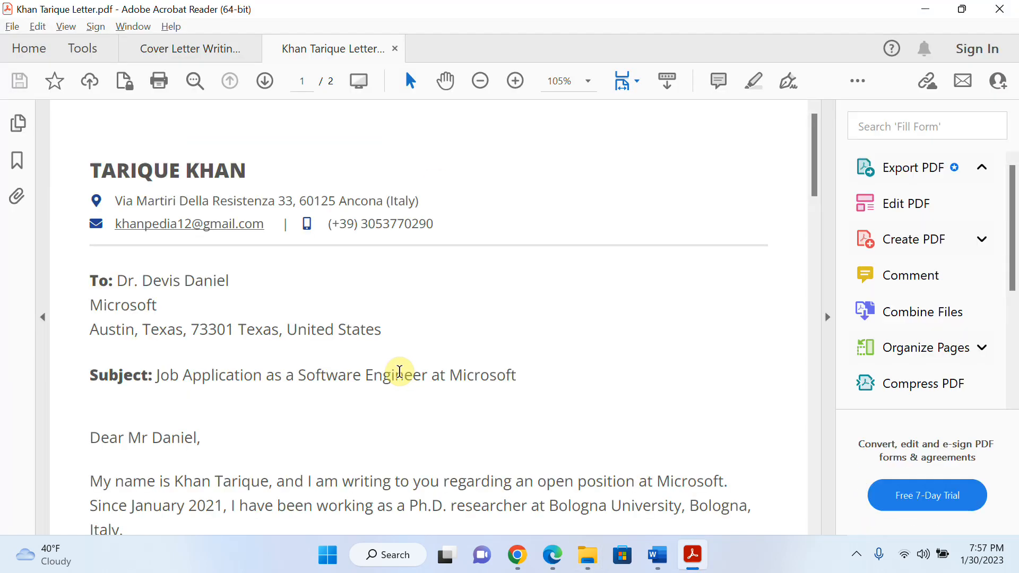
left_click(826, 318)
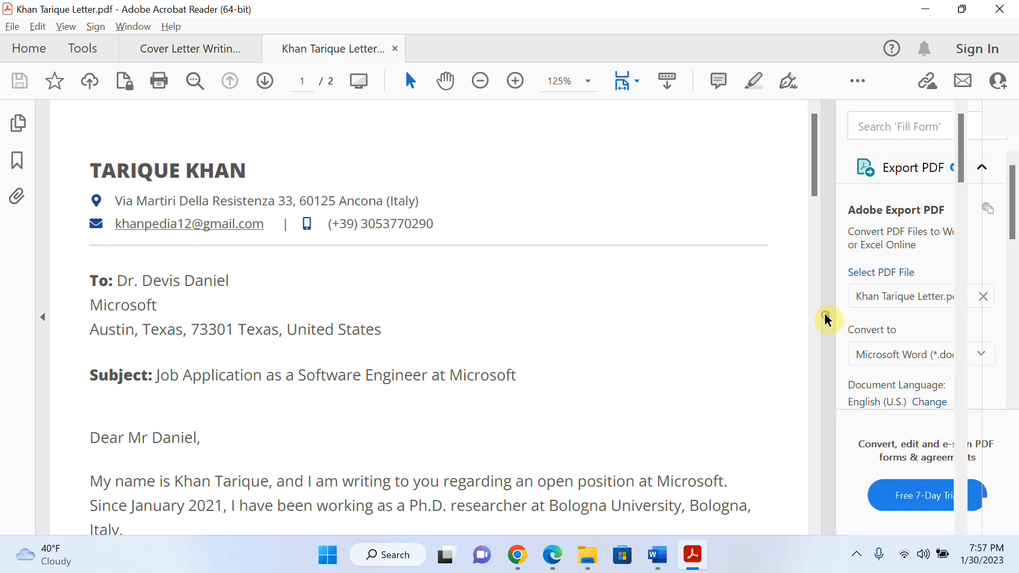
Review the downloaded letter at 100% zoom, from the contact header through the body text to the second page.
scroll(533, 380, "down", 3)
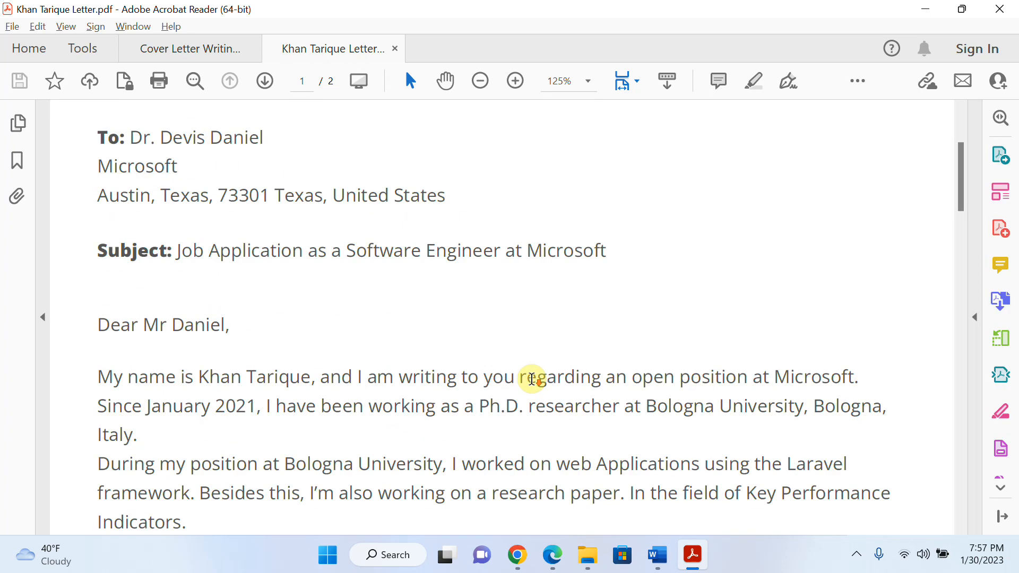
key("ctrl+minus")
scroll(531, 380, "down", 4)
scroll(532, 379, "up", 1)
scroll(532, 379, "up", 5)
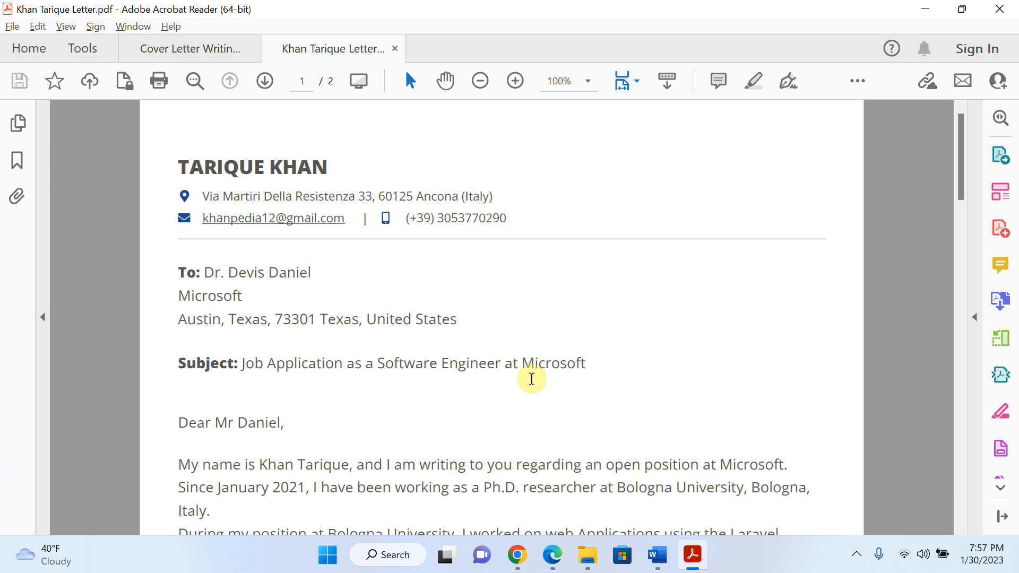
scroll(534, 382, "down", 1)
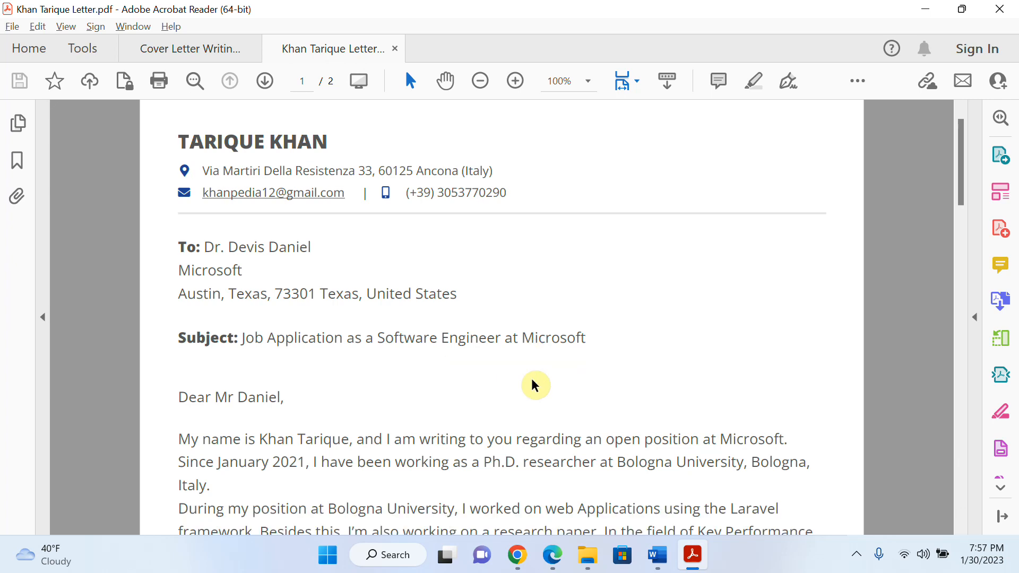
scroll(535, 385, "down", 15)
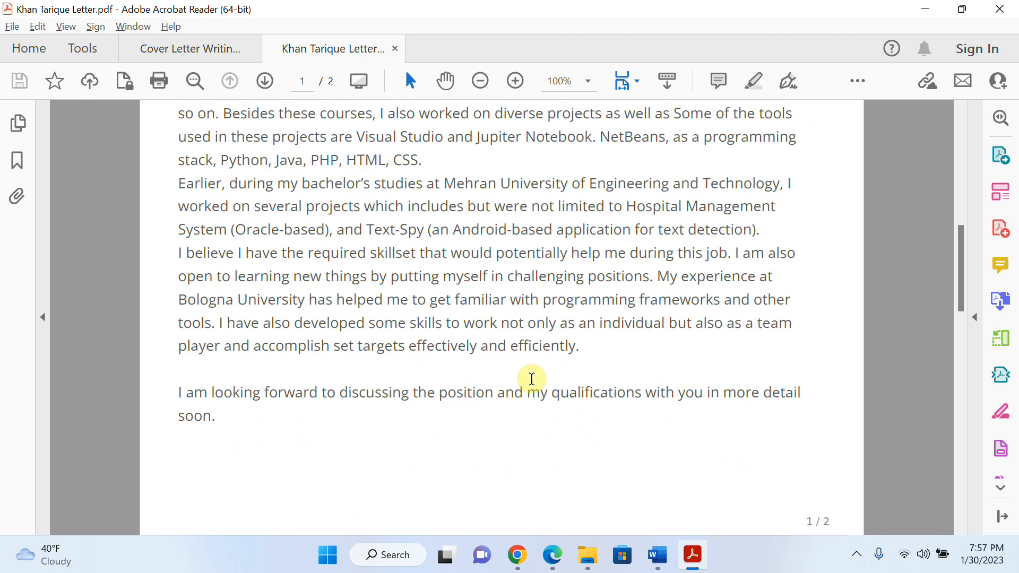
scroll(533, 382, "down", 5)
scroll(534, 384, "up", 18)
scroll(530, 377, "up", 3)
scroll(534, 382, "down", 5)
scroll(534, 403, "up", 3)
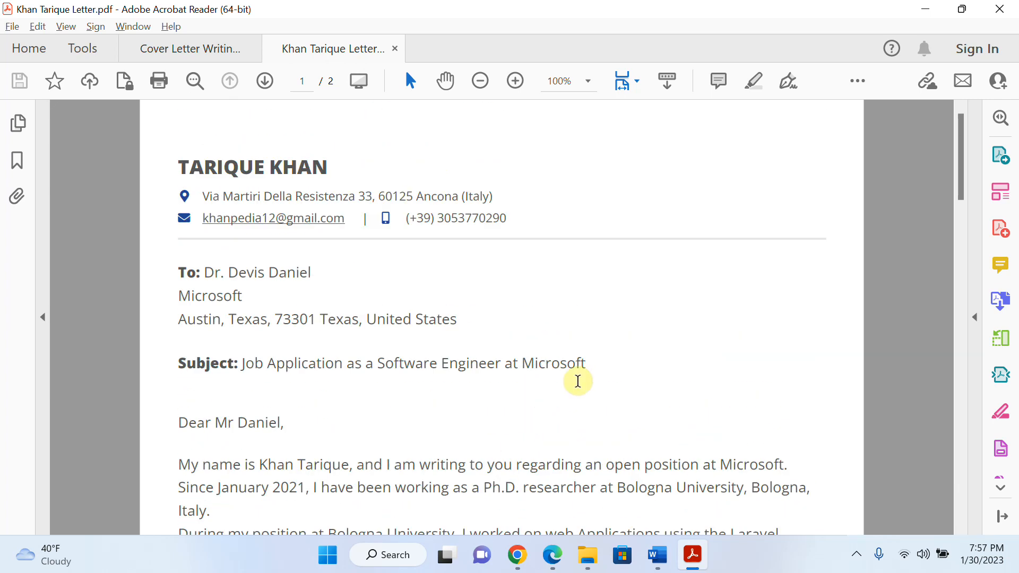
scroll(580, 385, "down", 2)
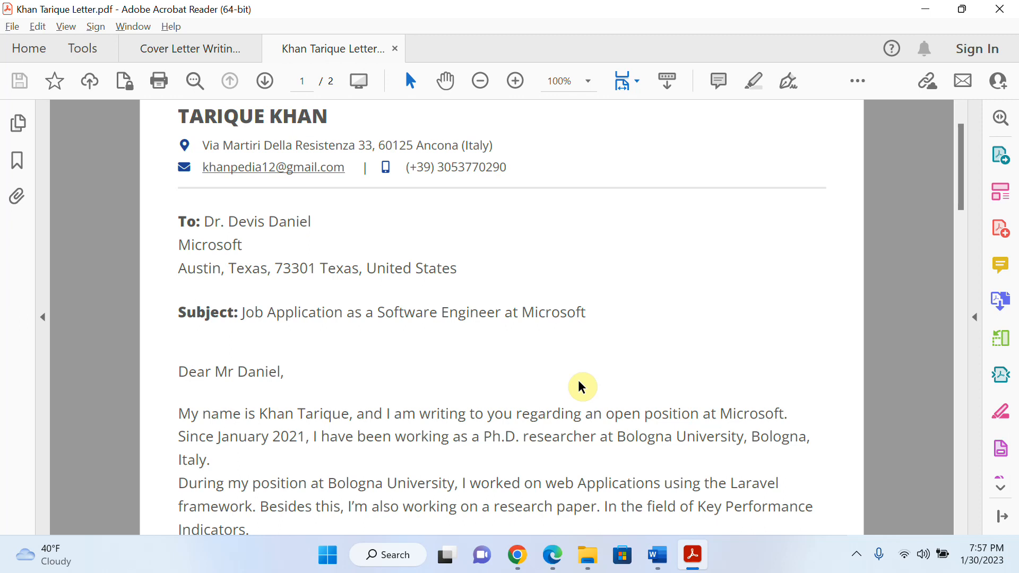
Switch back to the Edge browser and show the KhanPedia YouTube channel page.
left_click(518, 555)
left_click(553, 555)
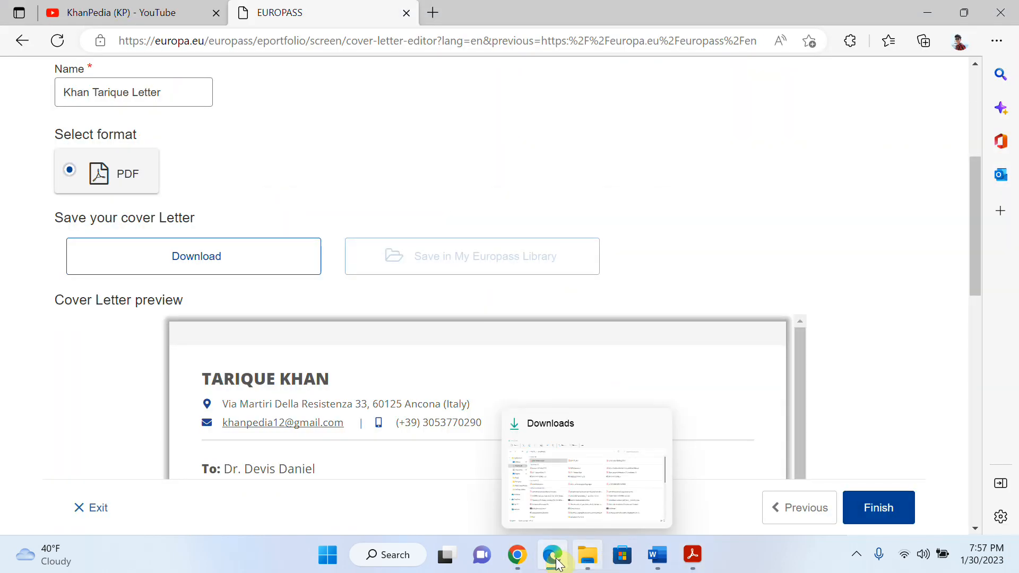
left_click(133, 12)
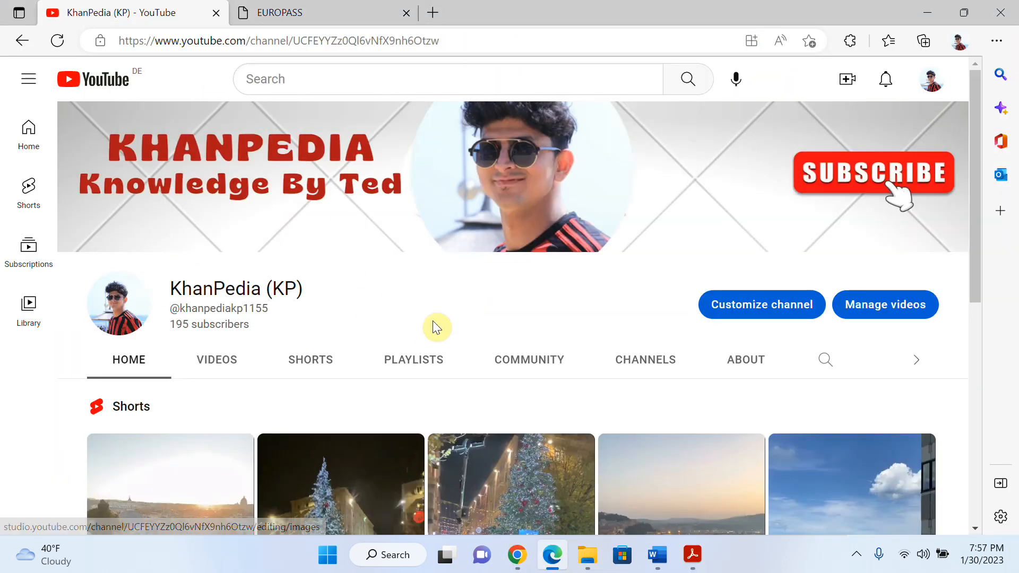